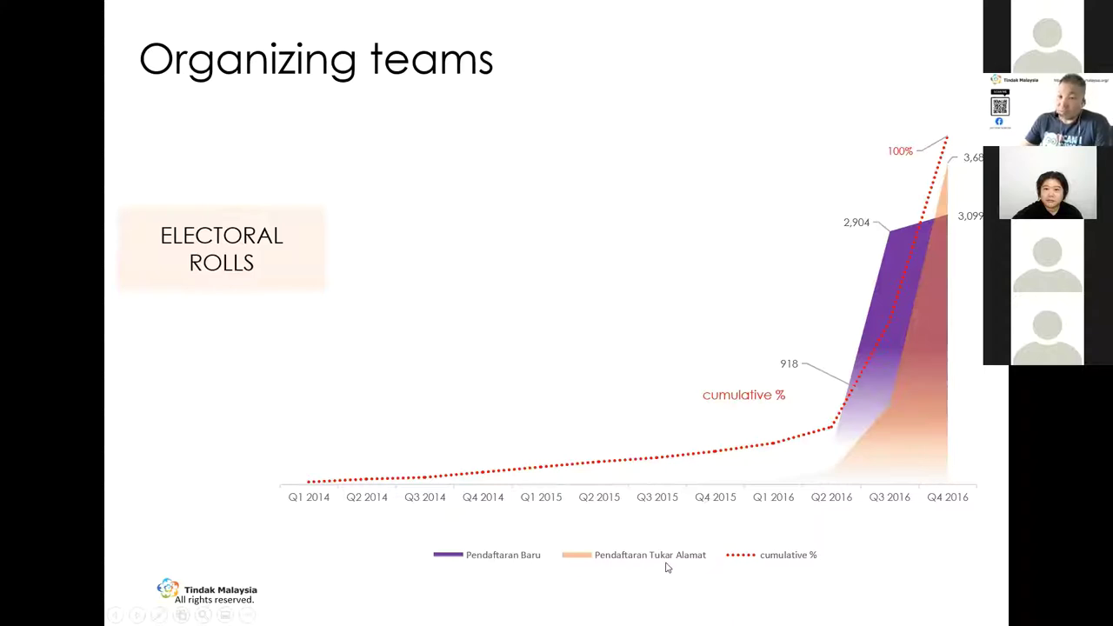
pyautogui.click(634, 369)
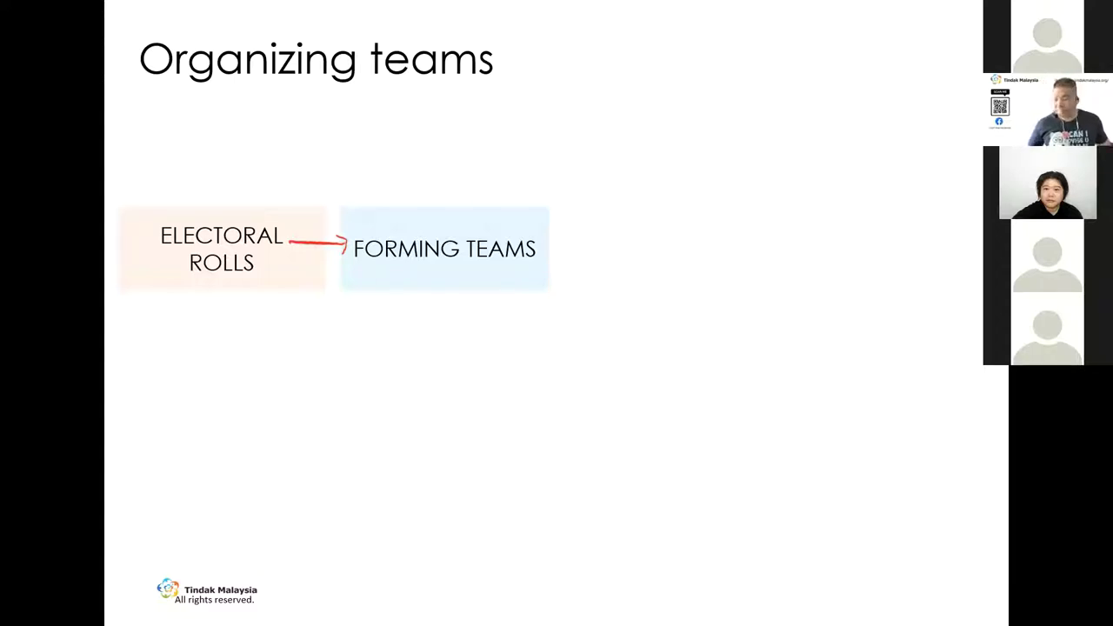
pyautogui.click(648, 367)
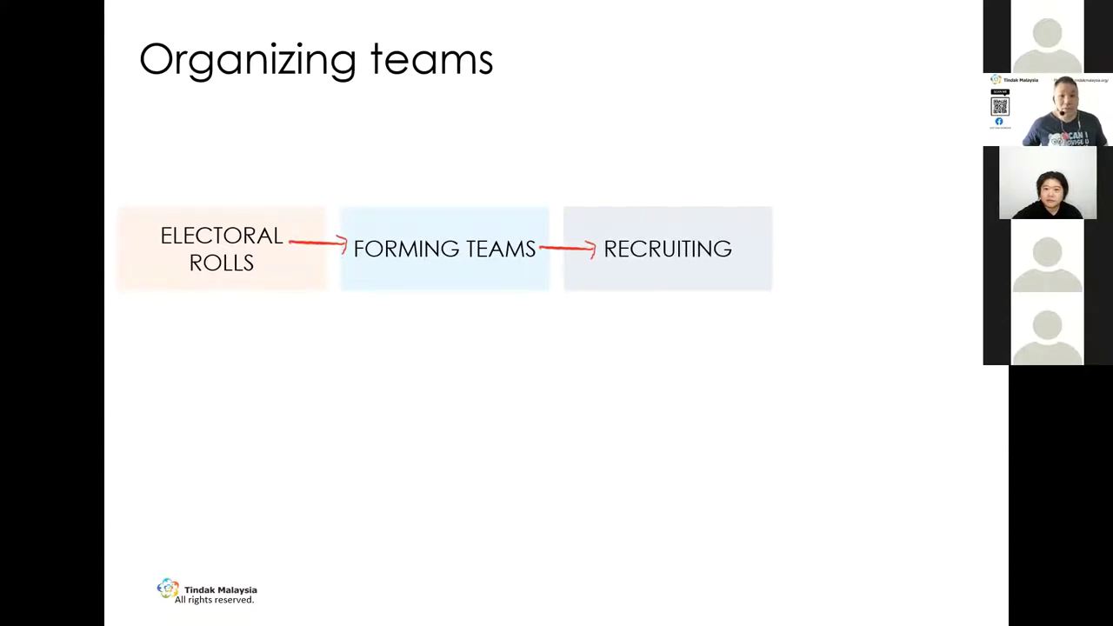
pyautogui.click(808, 388)
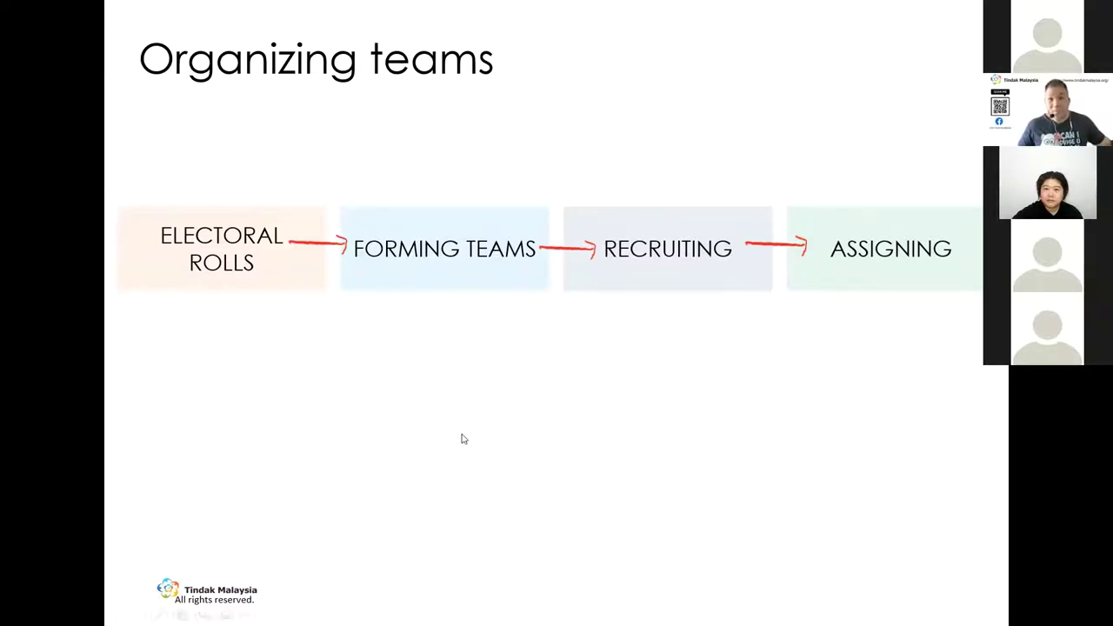
pyautogui.click(504, 422)
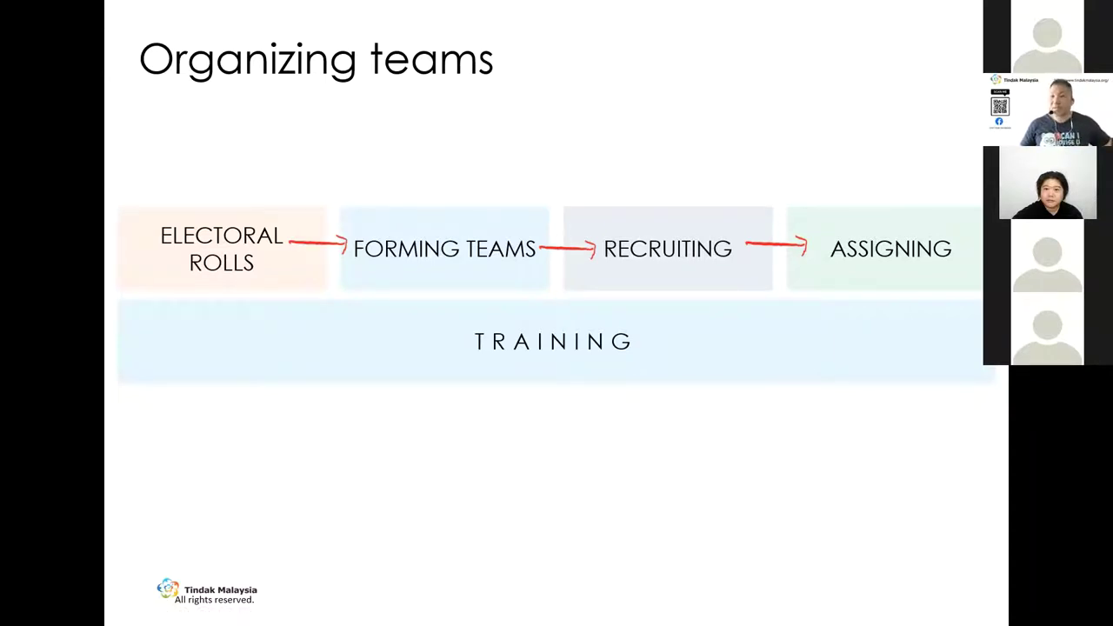
pyautogui.press('Right')
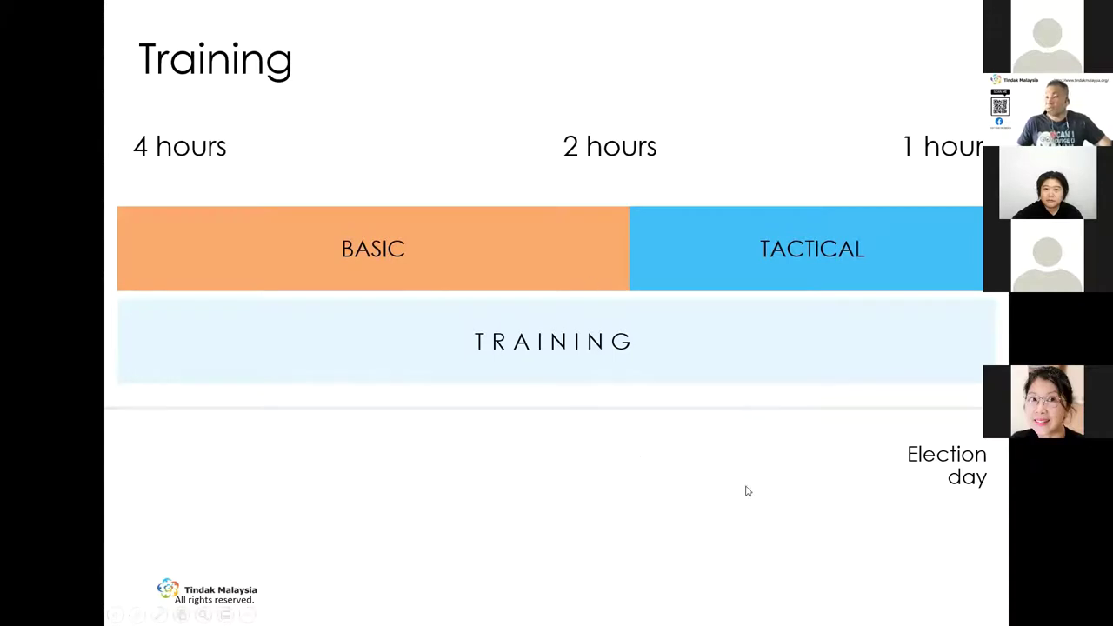
pyautogui.click(686, 534)
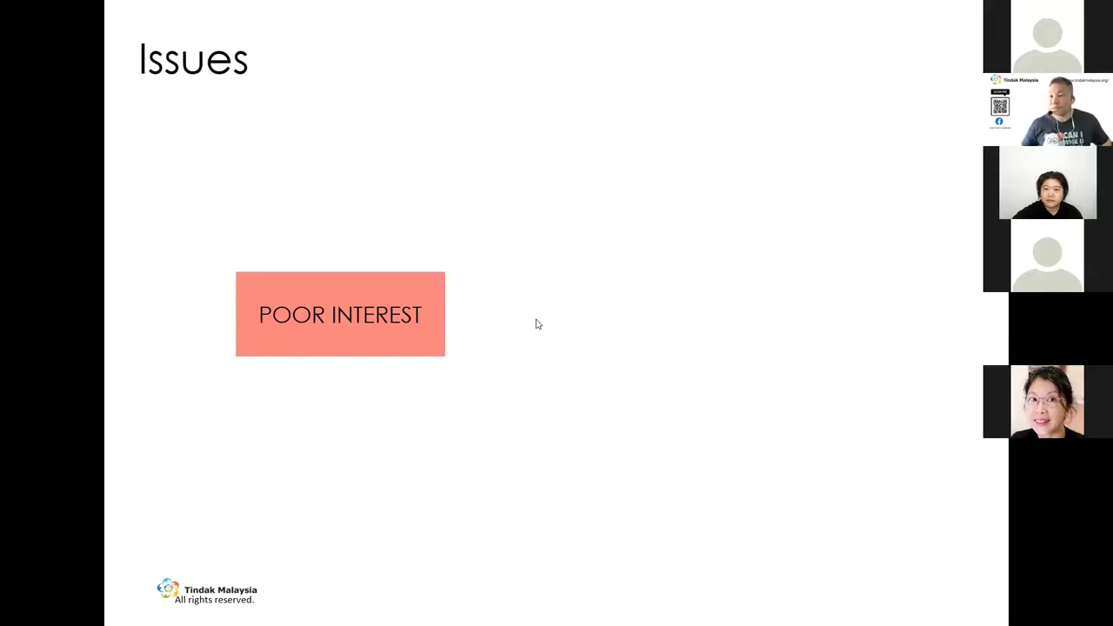
pyautogui.click(657, 329)
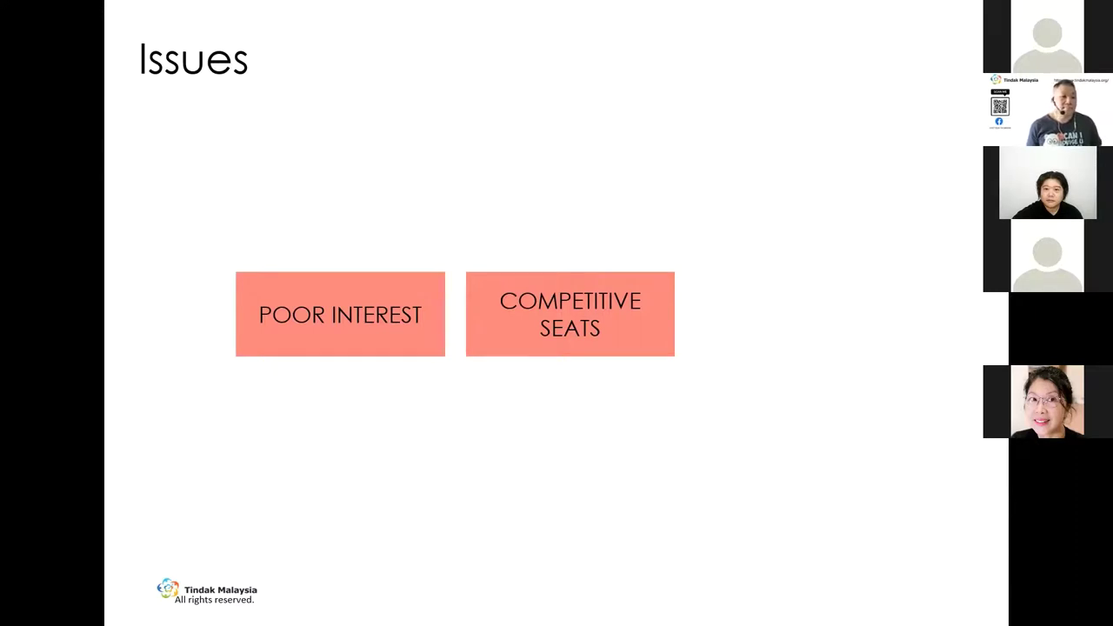
pyautogui.click(822, 420)
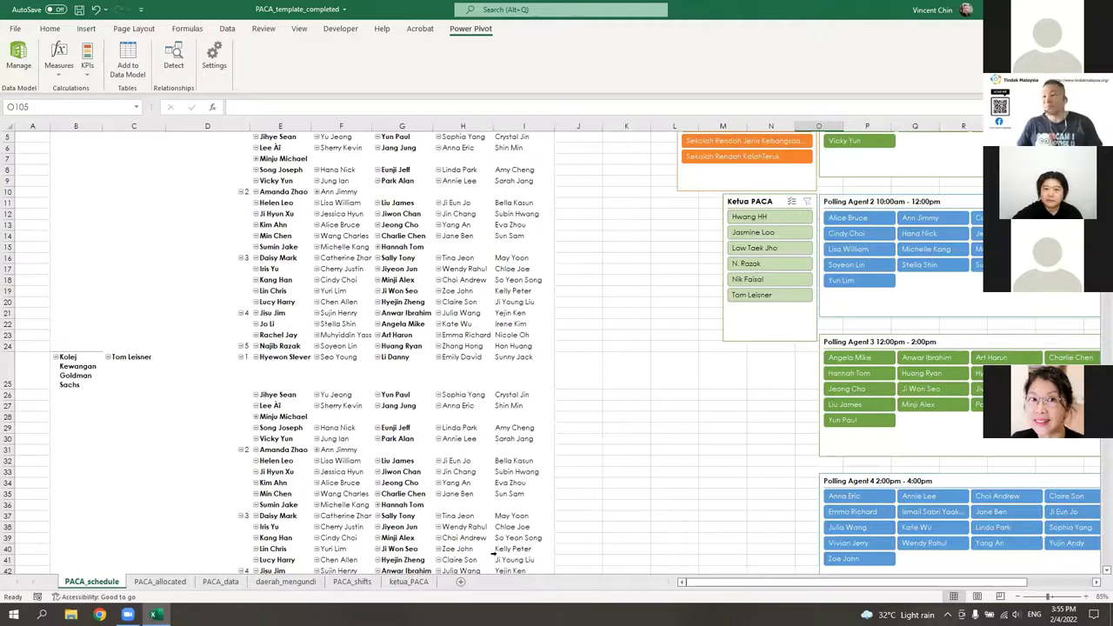
# Step: Open the PACA_allocated sheet and examine the polling centres listed under Tempat mengundi
pyautogui.click(165, 582)
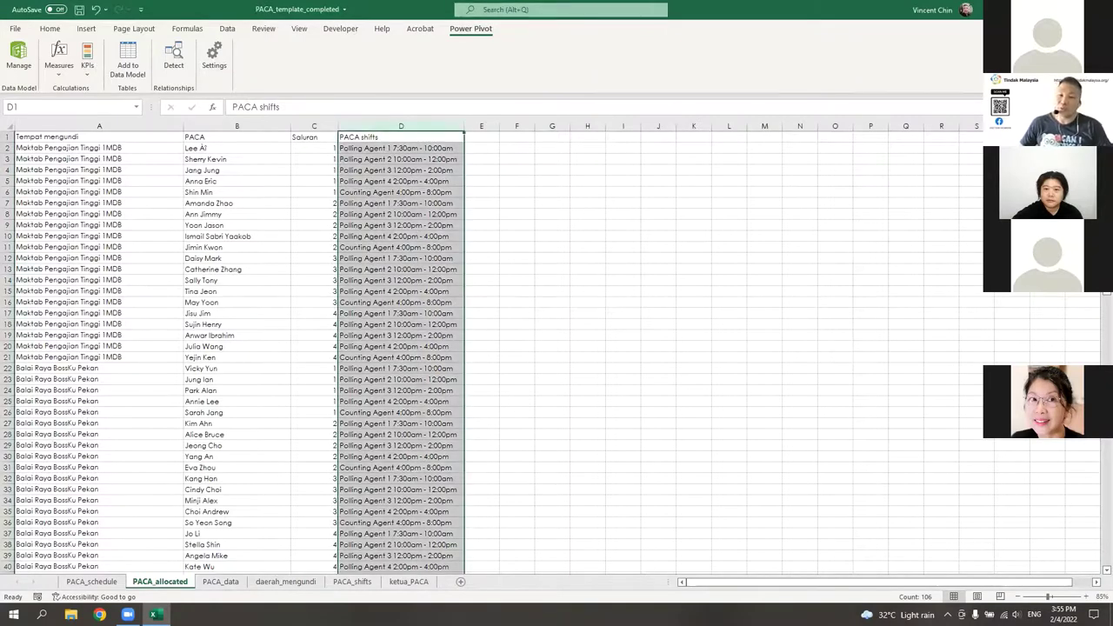
pyautogui.click(106, 237)
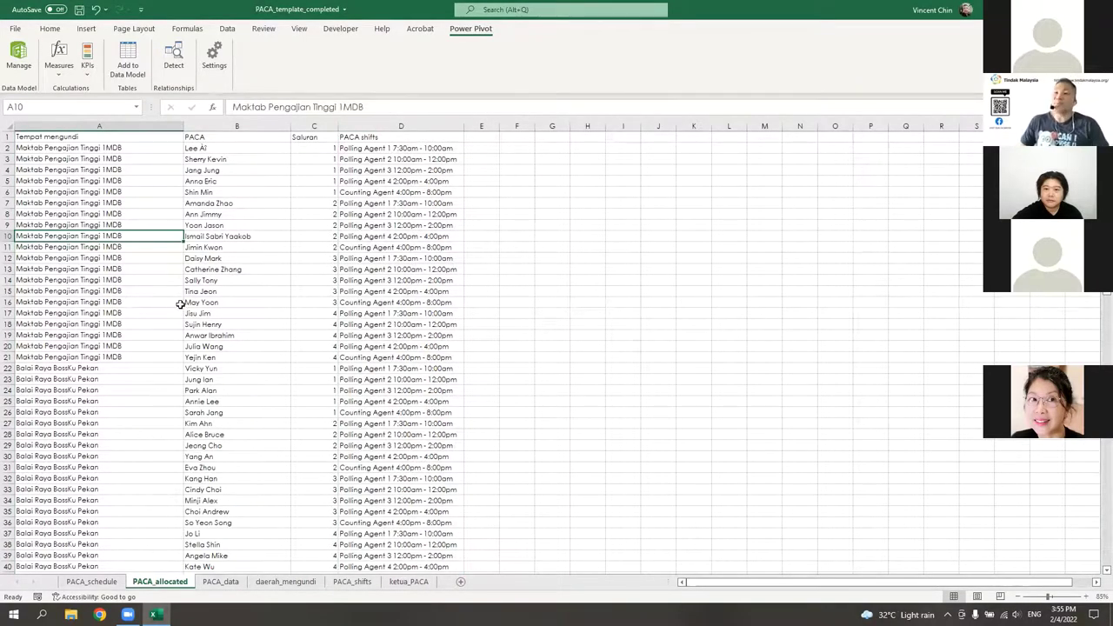
pyautogui.keyDown('ctrl'); pyautogui.scroll(4, 152, 291); pyautogui.keyUp('ctrl')
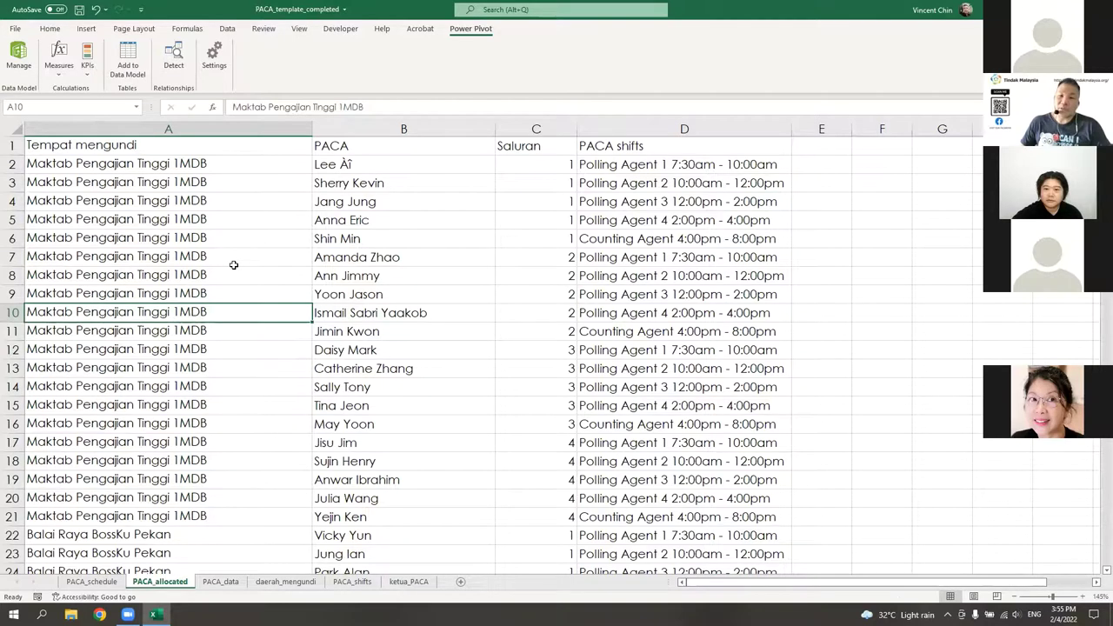
pyautogui.click(172, 173)
pyautogui.press('Down')
pyautogui.press('Down')
pyautogui.press('Down')
pyautogui.press('Down')
pyautogui.press('Down')
pyautogui.press('Down')
pyautogui.press('Down')
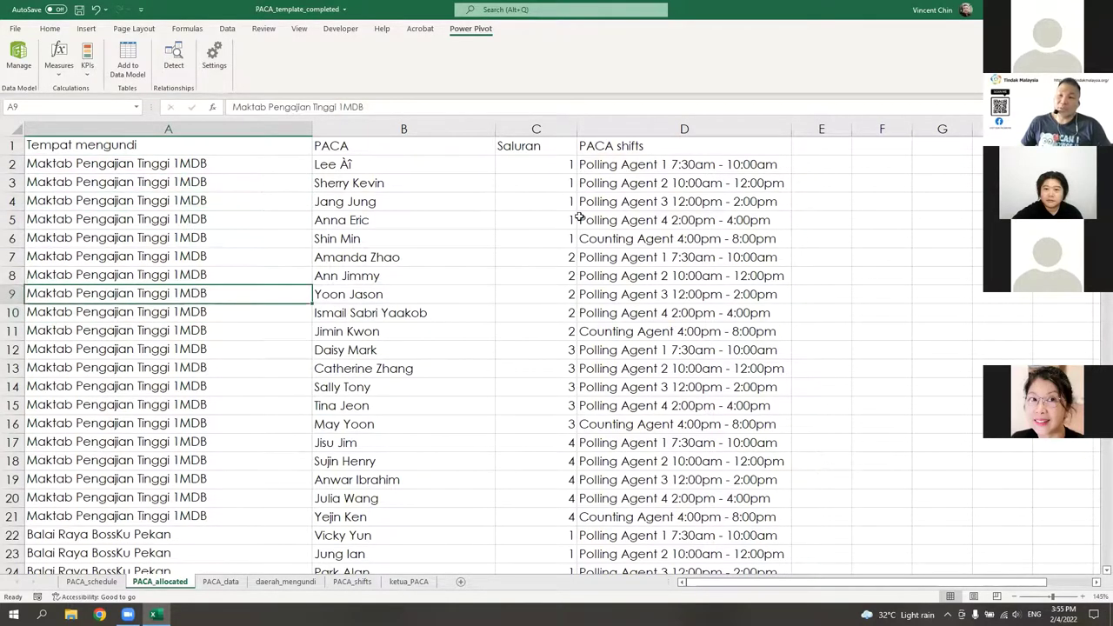
# Step: Examine the Saluran and PACA shifts entries in the first rows of the allocation list
pyautogui.click(538, 158)
pyautogui.press('Right')
pyautogui.press('Down')
pyautogui.press('Down')
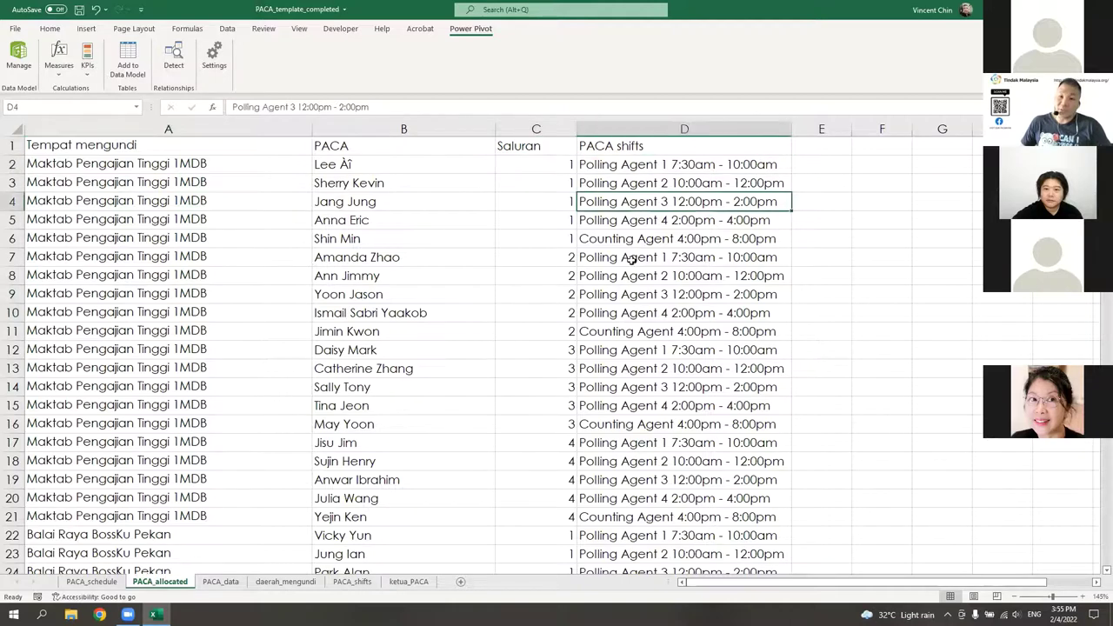
# Step: Go through the allocation list's columns one by one: Tempat mengundi, PACA, Saluran and PACA shifts
pyautogui.click(339, 277)
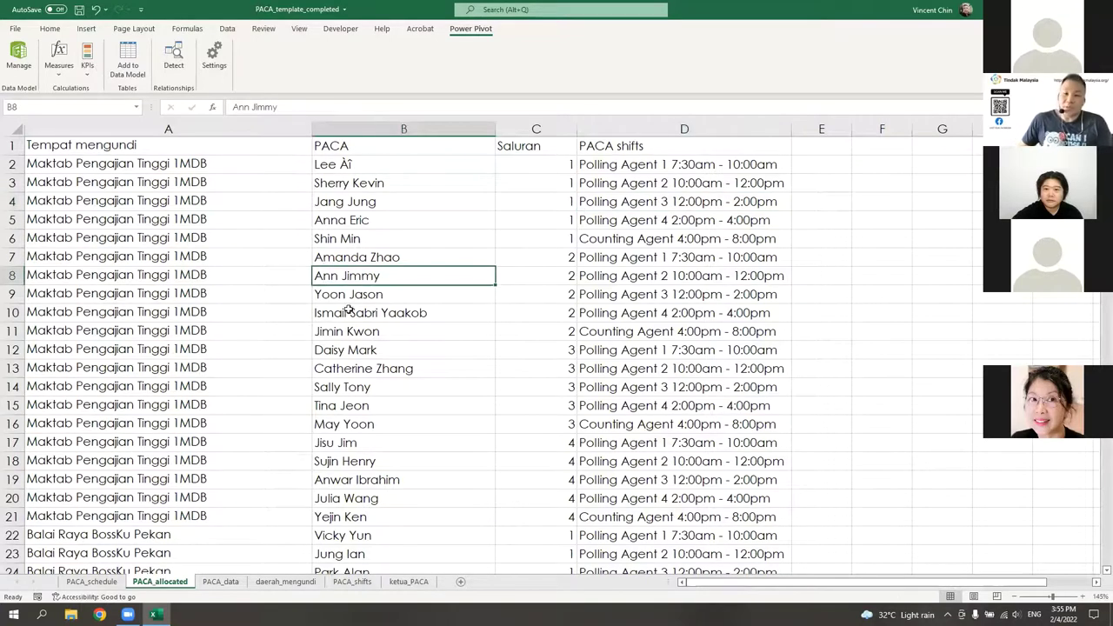
pyautogui.click(196, 131)
pyautogui.click(408, 126)
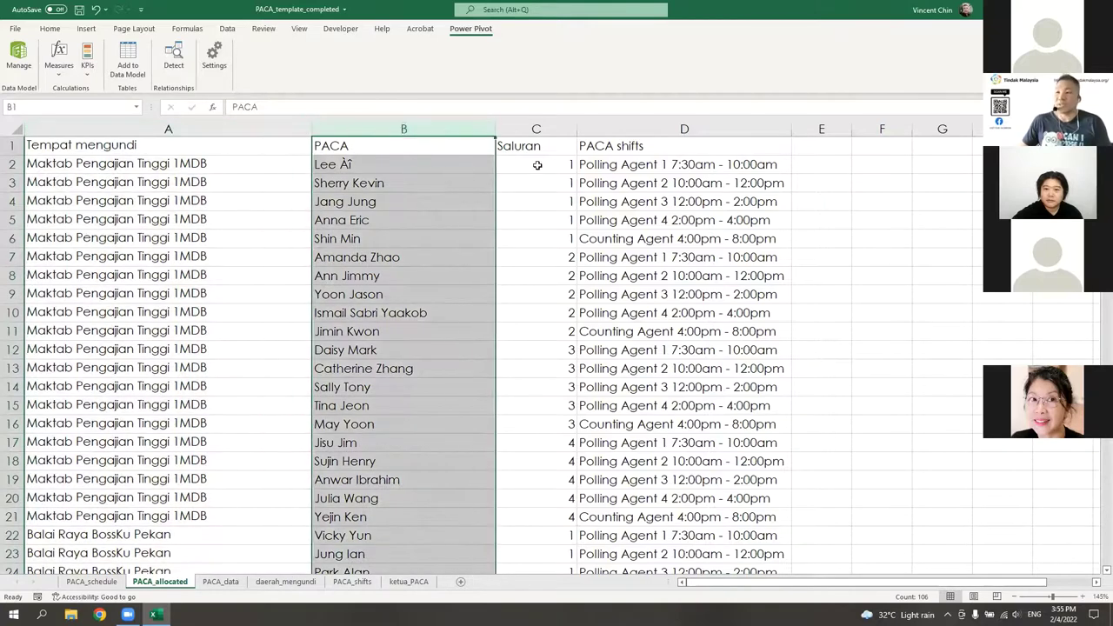
pyautogui.click(532, 129)
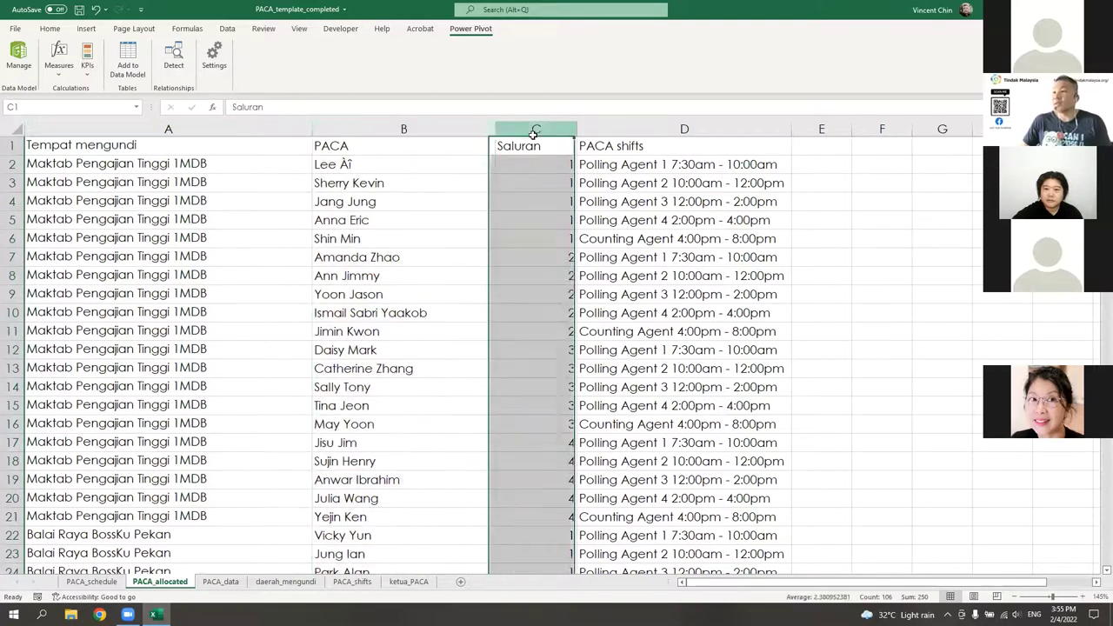
pyautogui.click(659, 128)
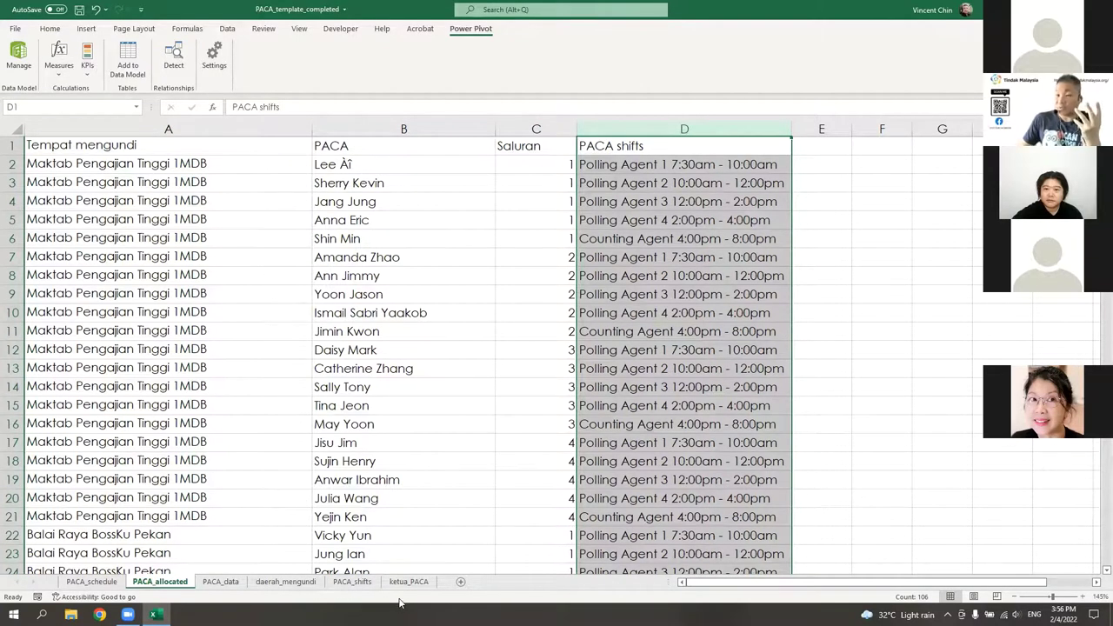
# Step: Review the PACA_data sheet's Count, Name, Mobile number and IC number columns
pyautogui.click(231, 587)
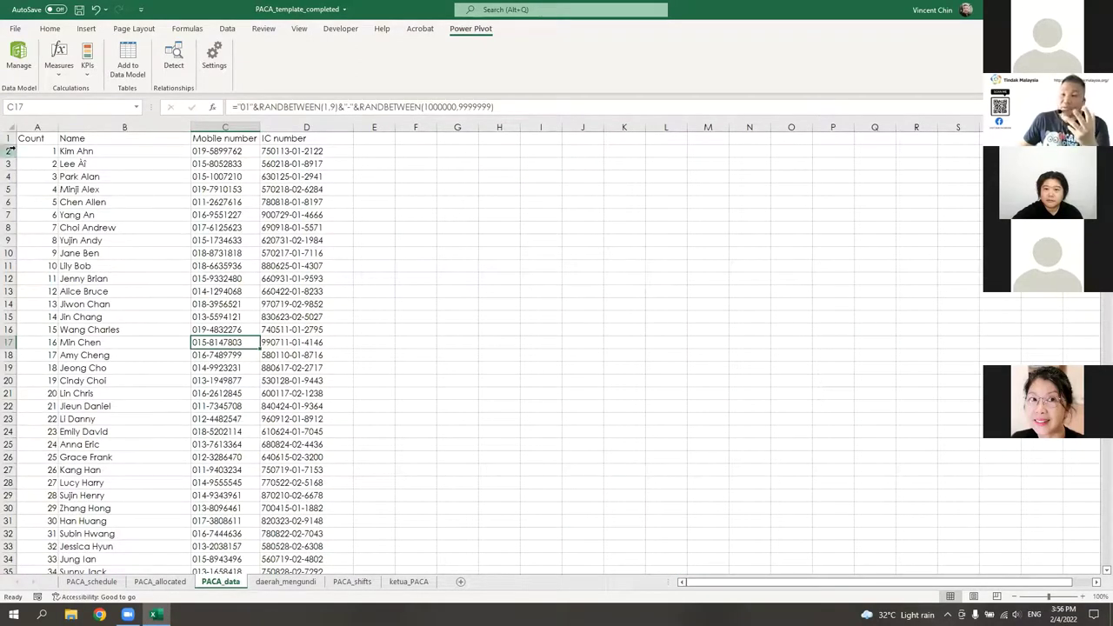
pyautogui.click(36, 127)
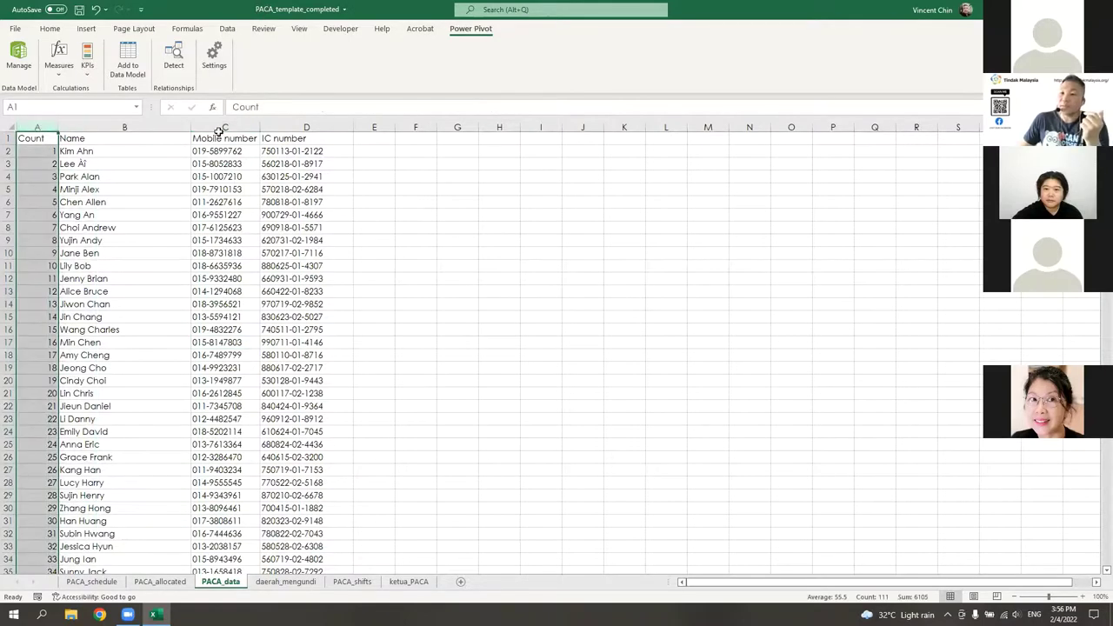
pyautogui.moveTo(223, 128); pyautogui.dragTo(306, 127)
pyautogui.click(307, 127)
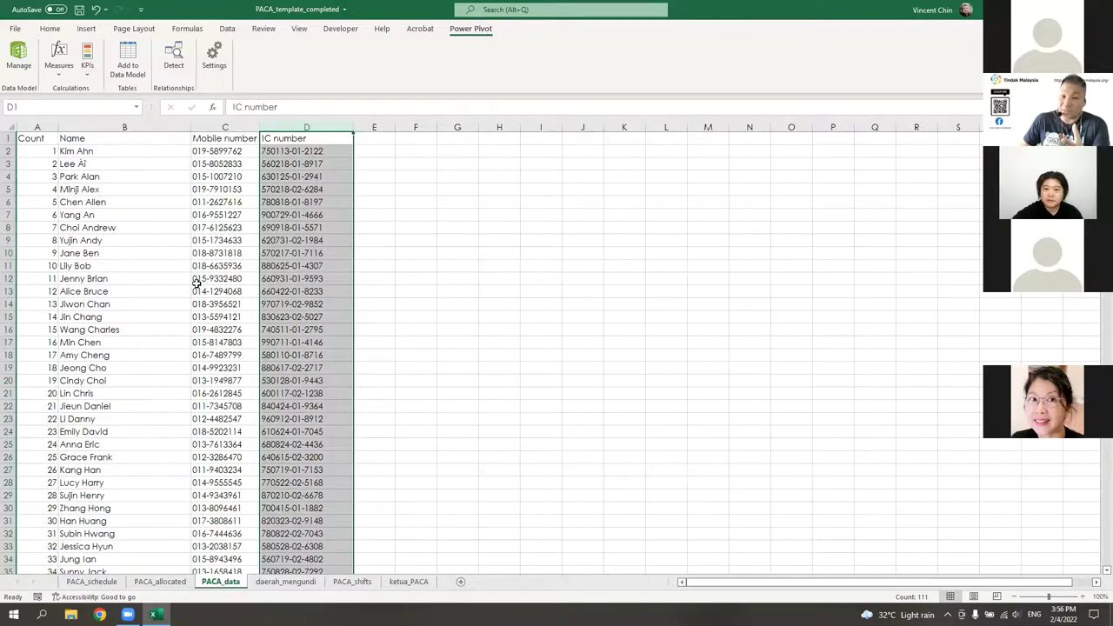
pyautogui.click(162, 224)
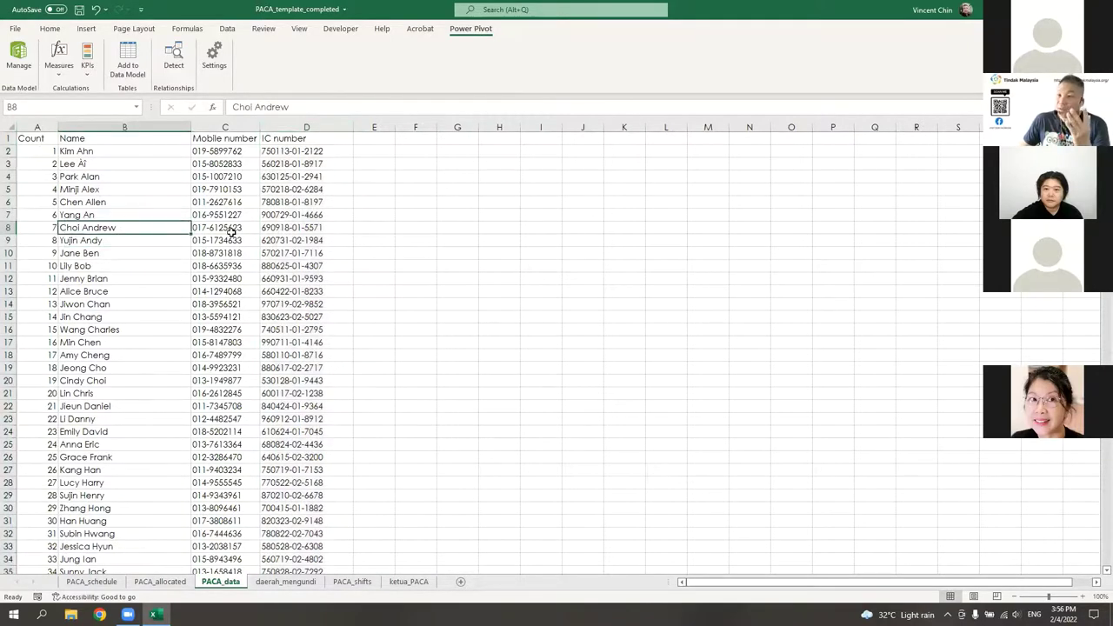
pyautogui.click(214, 228)
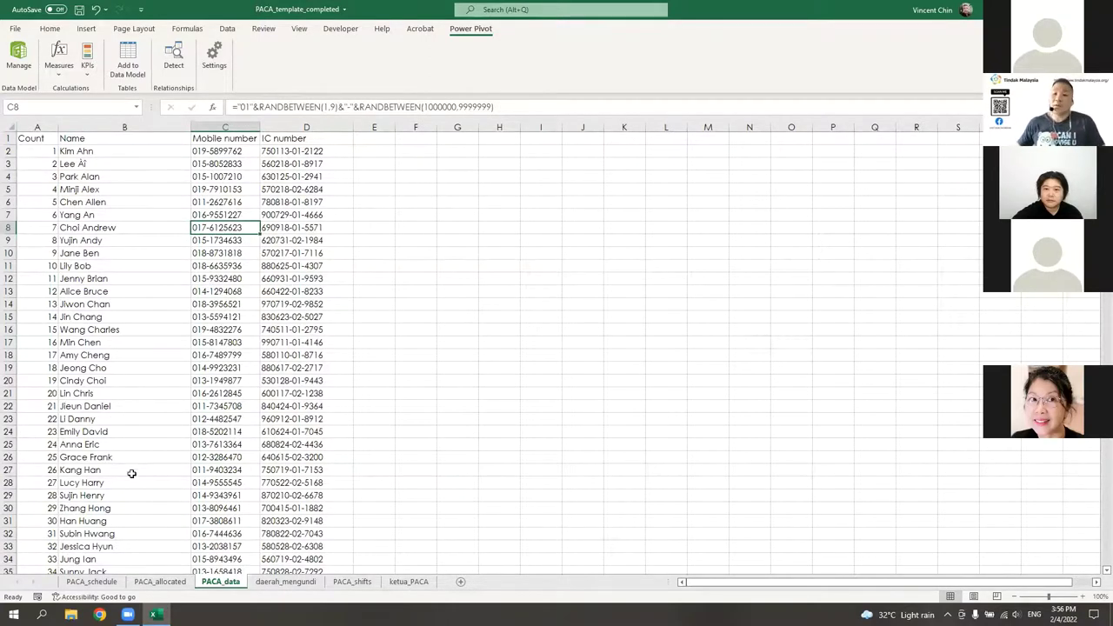
# Step: Review the daerah_mengundi sheet's district codes, polling districts and the Voter count values in E2:E7
pyautogui.click(278, 577)
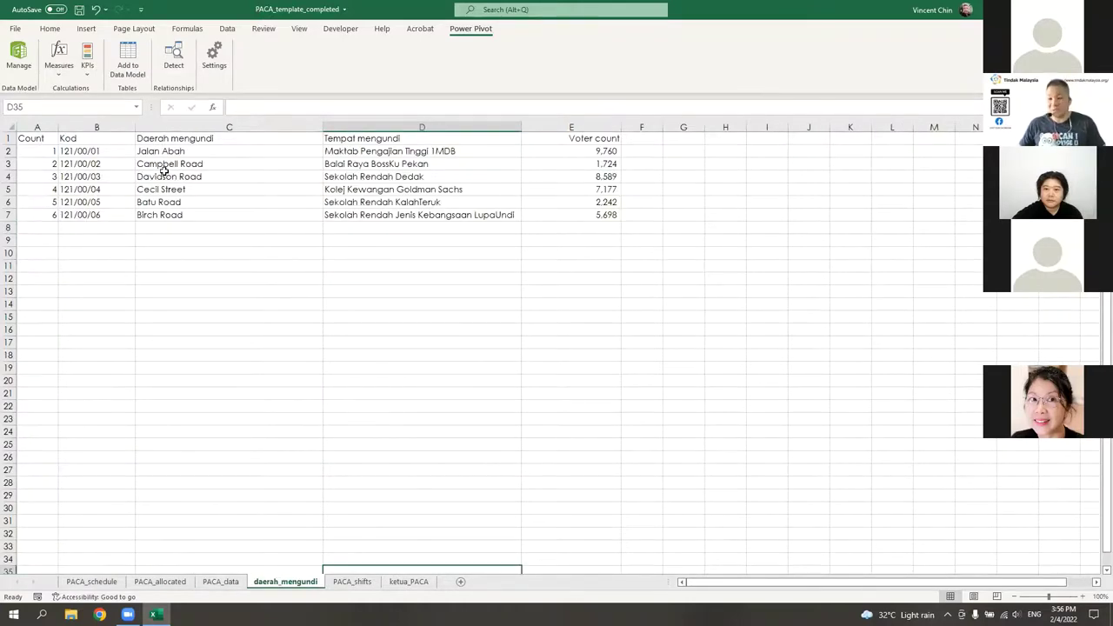
pyautogui.click(87, 150)
pyautogui.click(318, 152)
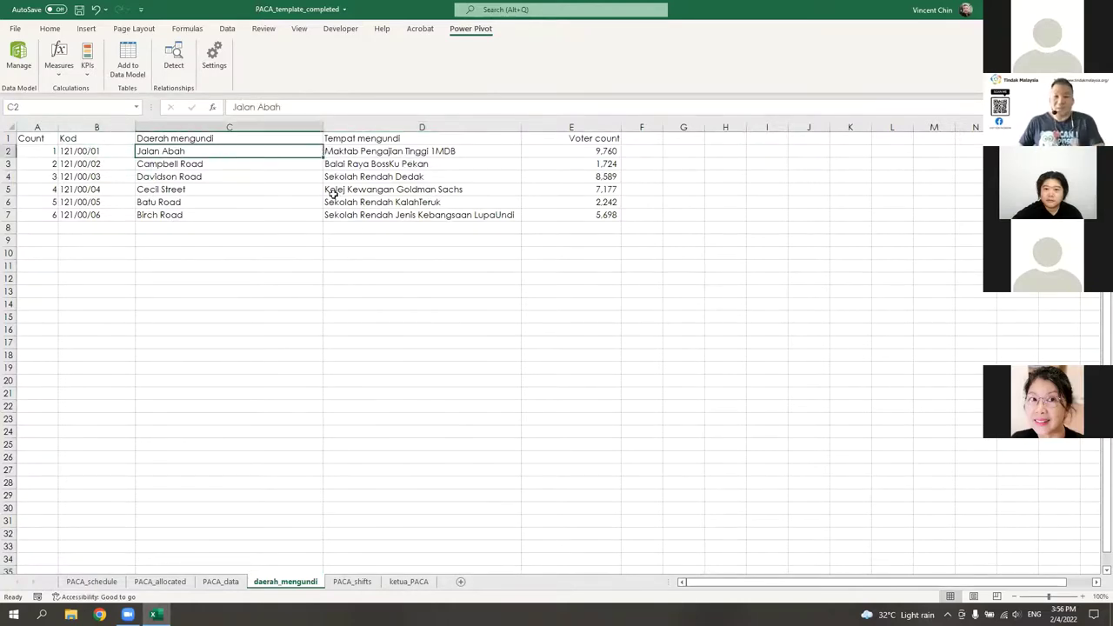
pyautogui.moveTo(583, 150); pyautogui.dragTo(584, 223)
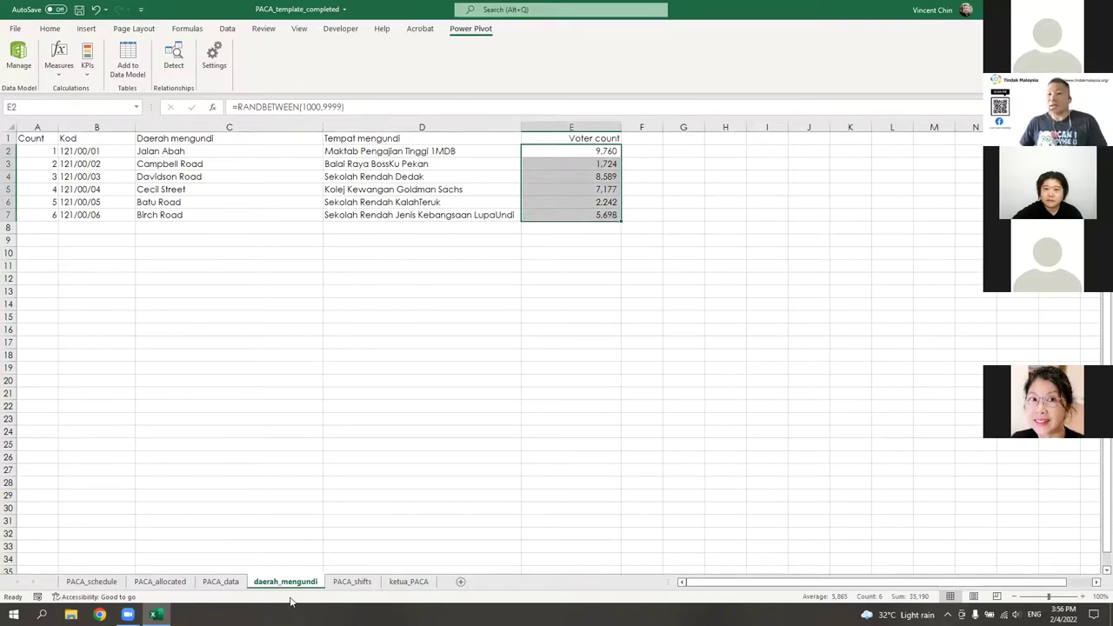
# Step: View the PACA_shifts sheet and examine the Tempat mengundi and Ketua PACA columns on the ketua_PACA sheet
pyautogui.click(358, 583)
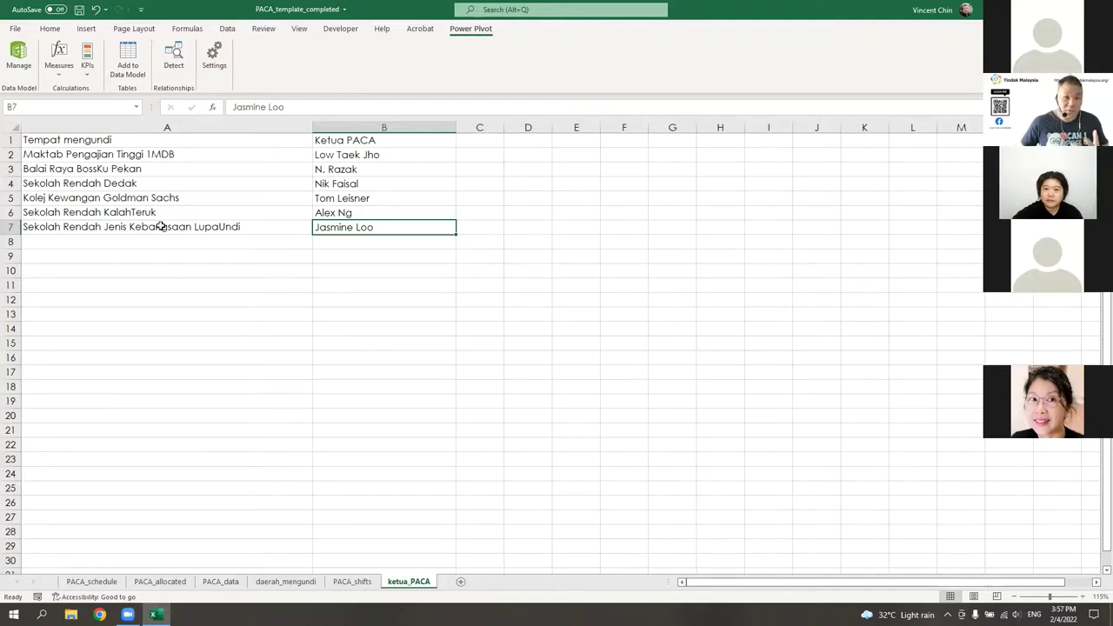
pyautogui.click(168, 127)
pyautogui.click(423, 127)
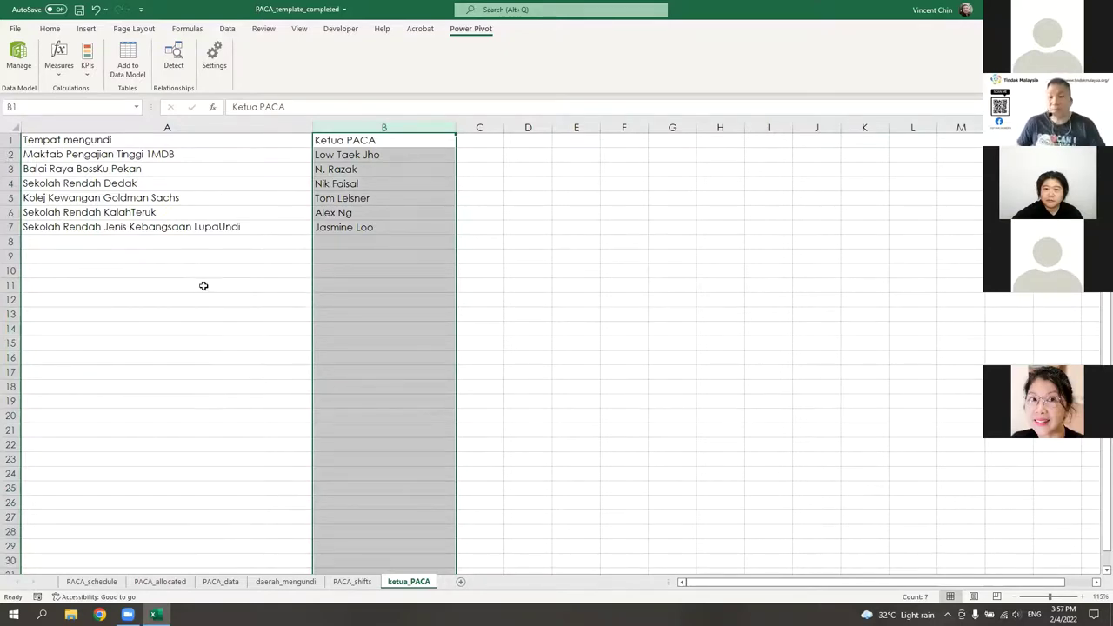
pyautogui.click(198, 418)
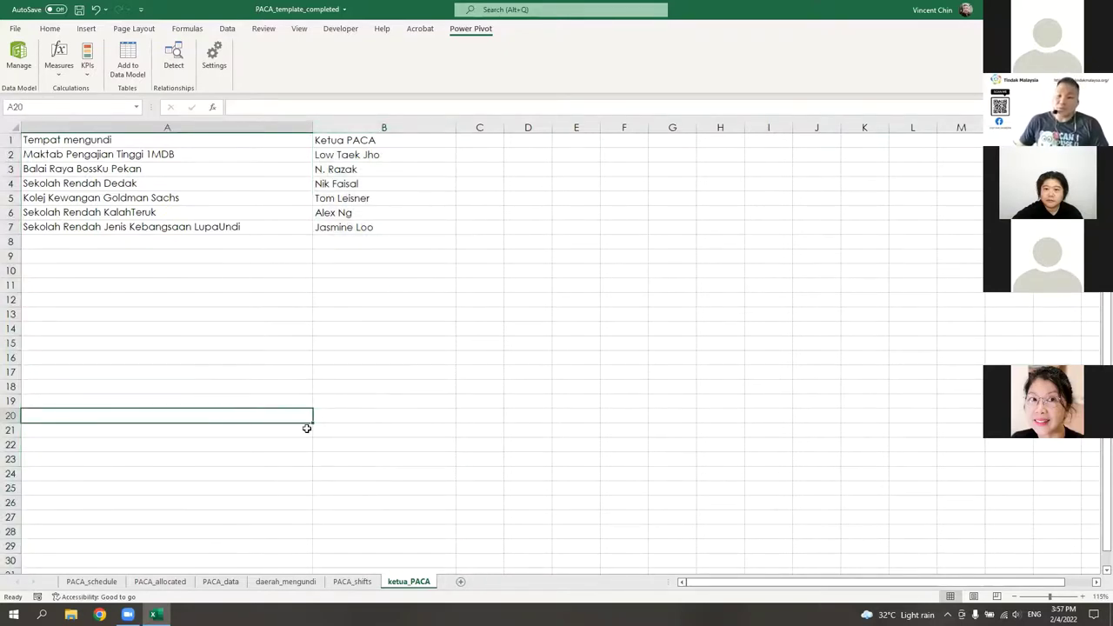
# Step: Look through the supporting data sheets again and return to PACA_allocated with the view at 115%
pyautogui.click(162, 581)
pyautogui.click(221, 581)
pyautogui.click(285, 581)
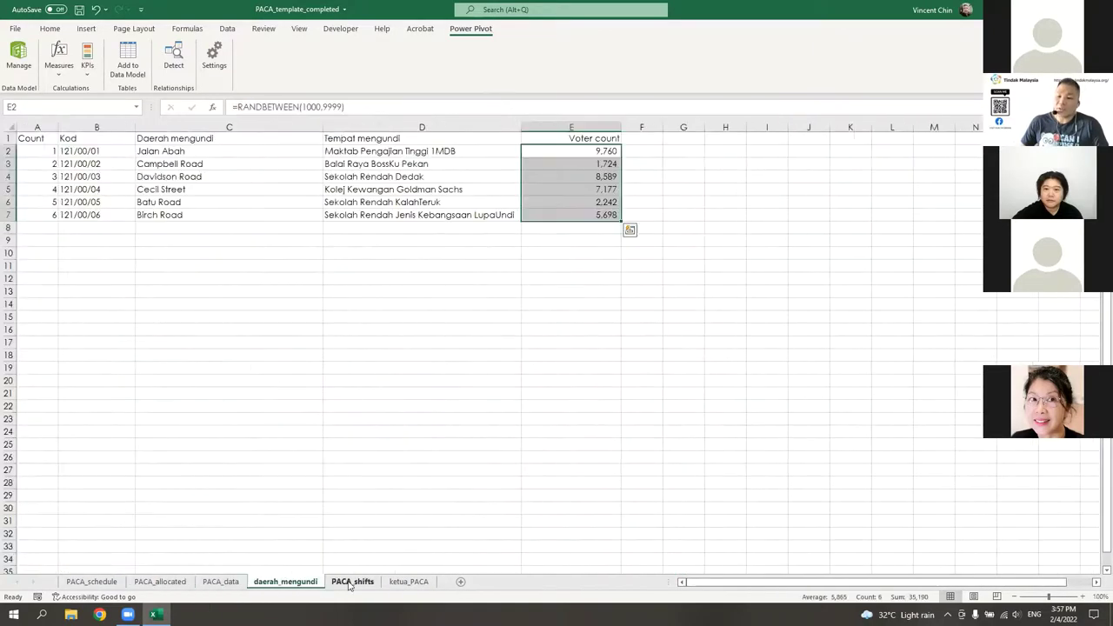
pyautogui.click(409, 581)
pyautogui.hotkey('ctrl', 'pageup')
pyautogui.hotkey('ctrl', 'pageup')
pyautogui.hotkey('ctrl', 'pageup')
pyautogui.hotkey('ctrl', 'pageup')
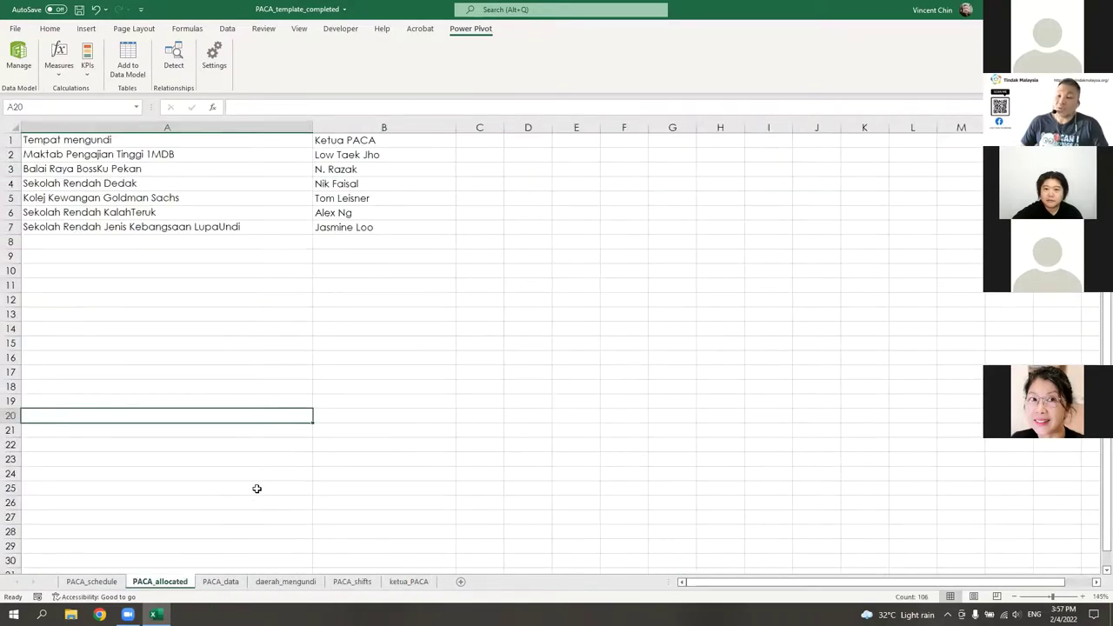
pyautogui.scroll(-2, 293, 423)
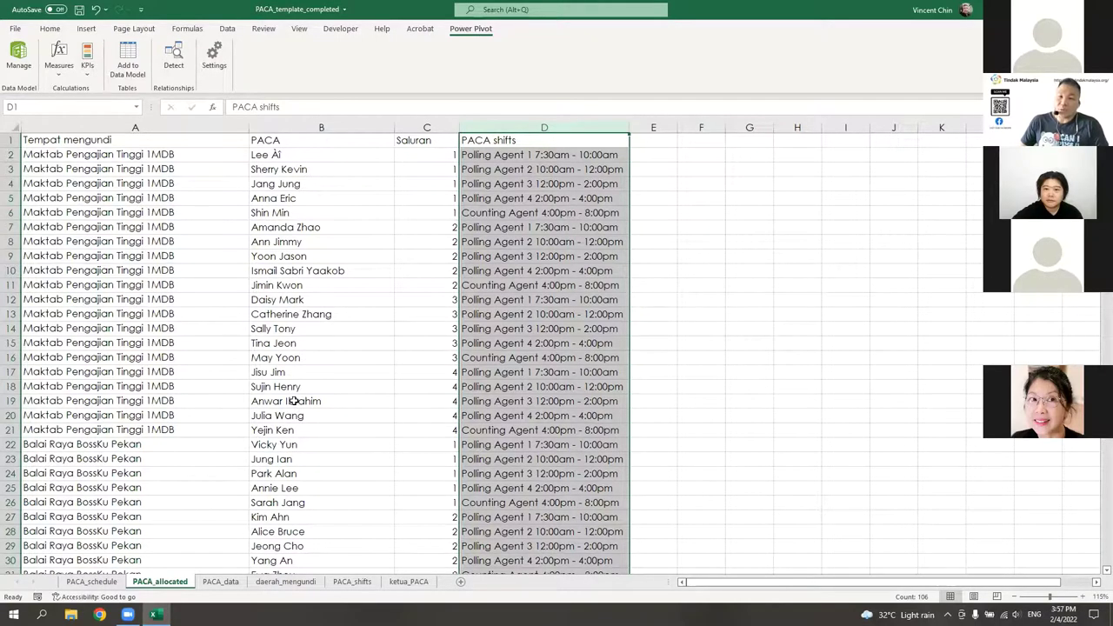
pyautogui.click(358, 343)
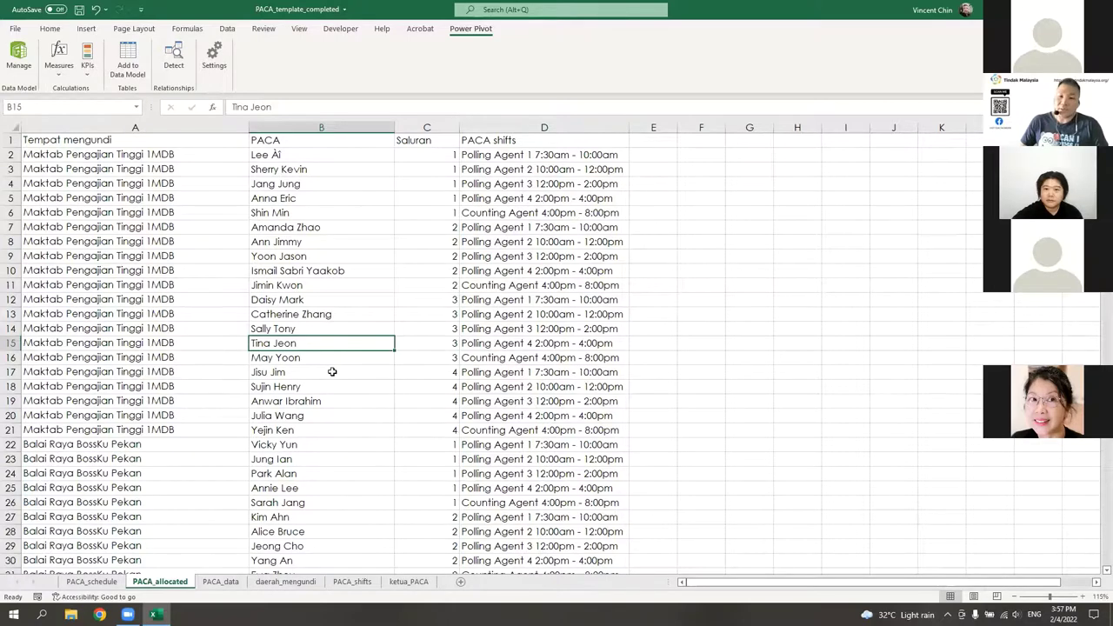
# Step: Check the daerah_mengundi sheet again and examine the Sekolah Rendah Dedak rows on PACA_allocated
pyautogui.click(287, 587)
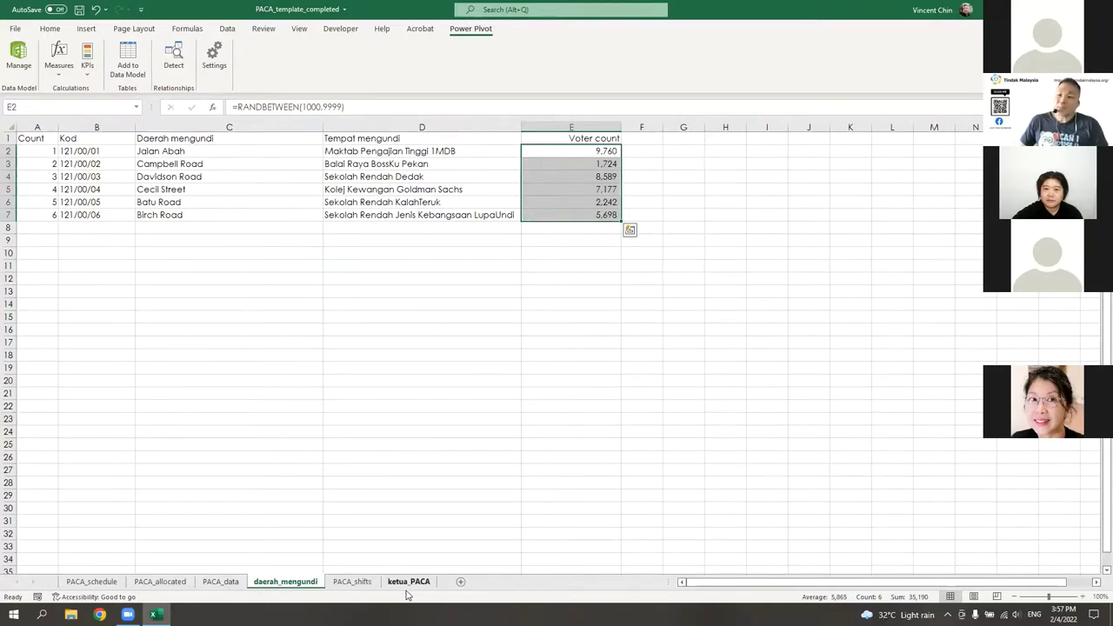
pyautogui.click(164, 582)
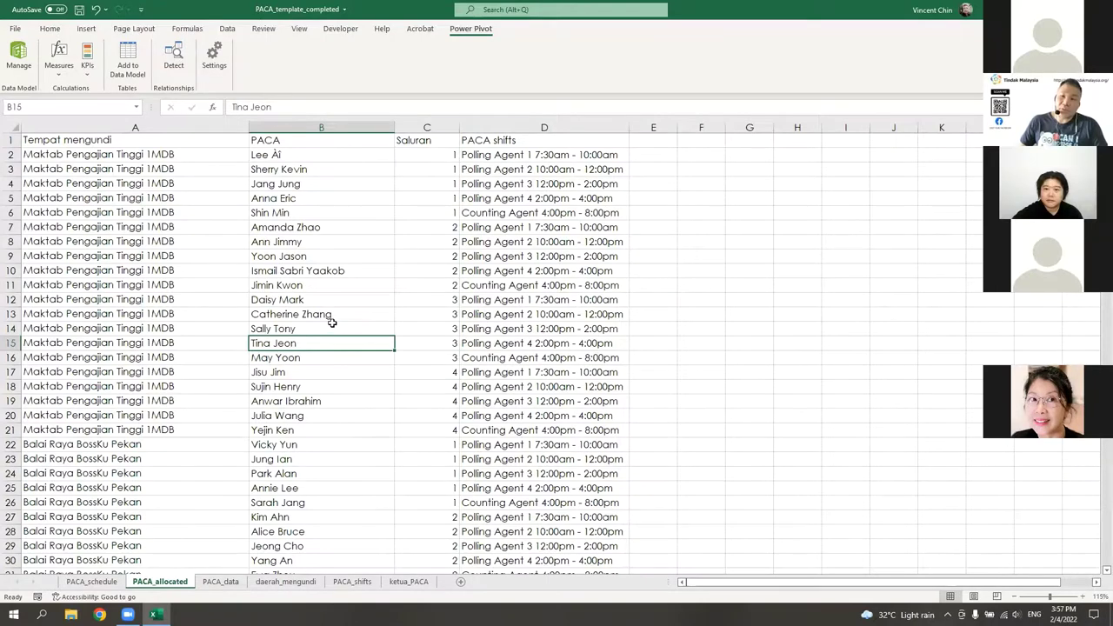
pyautogui.scroll(-10, 331, 323)
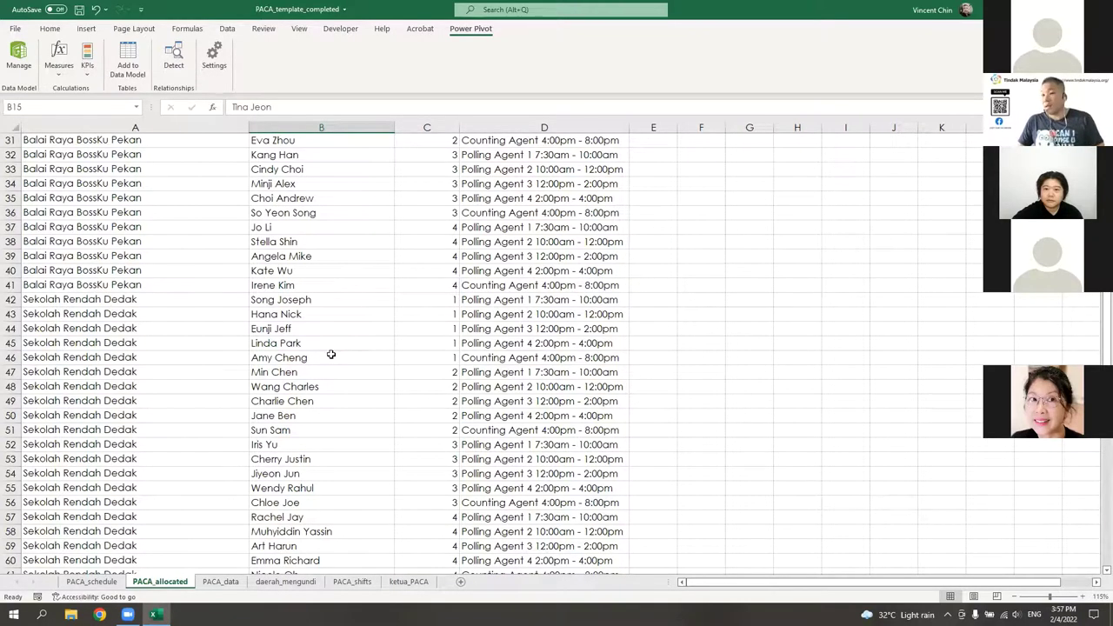
# Step: Look over the PACA_allocated rows from the Sekolah Rendah Dedak agents back up to the column headers
pyautogui.click(330, 356)
pyautogui.scroll(-4, 339, 373)
pyautogui.scroll(13, 366, 378)
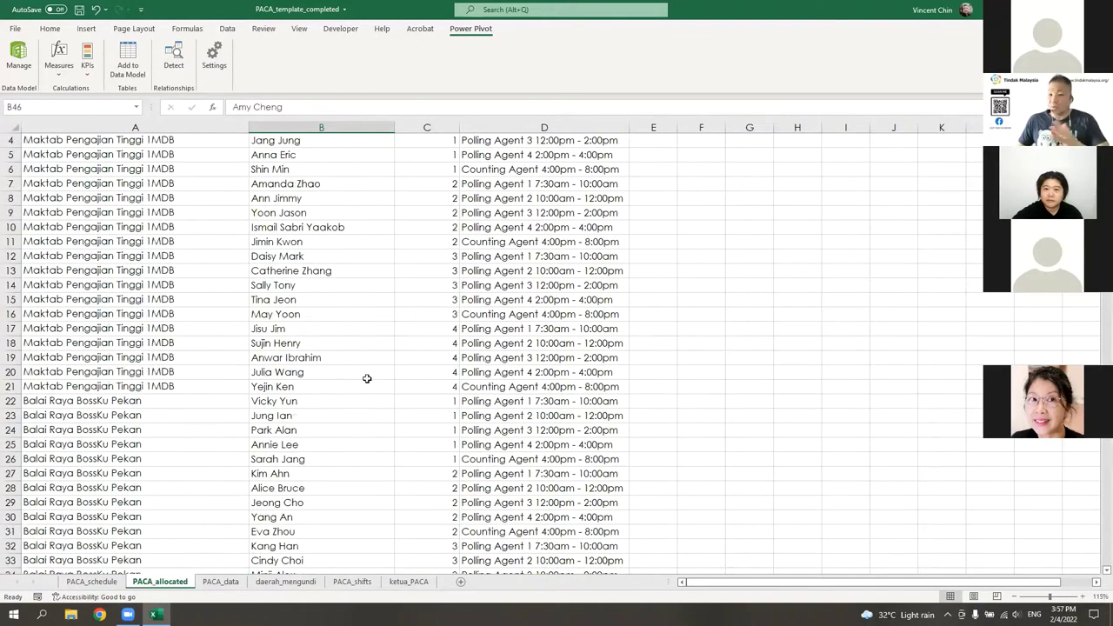
pyautogui.scroll(1, 366, 379)
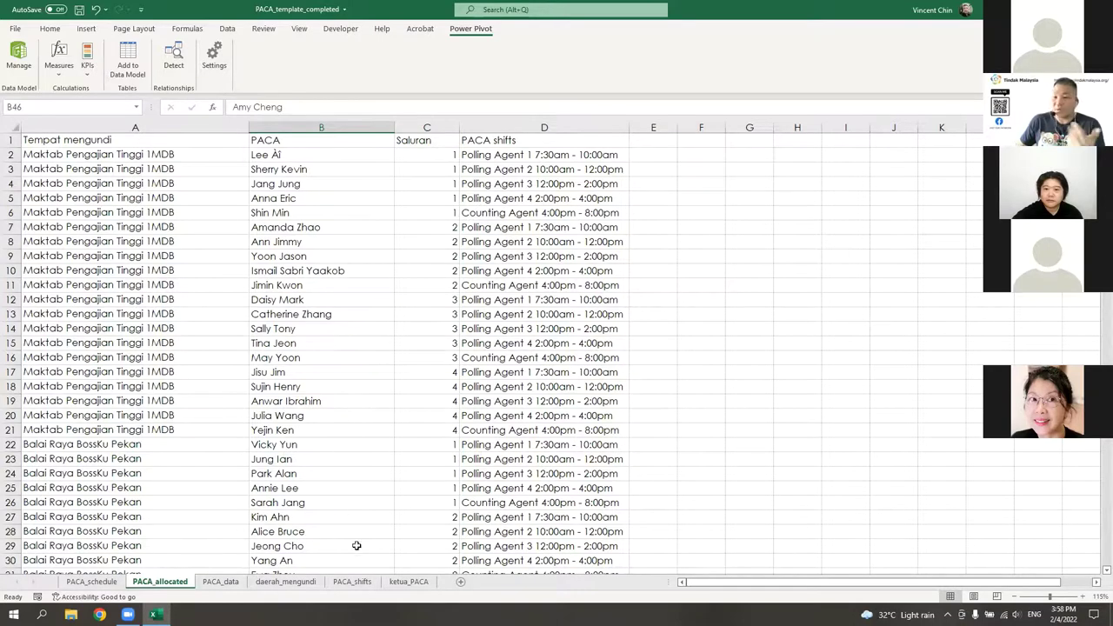
# Step: Review the Tempat mengundi and Ketua PACA range A1:B7 on ketua_PACA, and return to the first Balai Raya BossKu Pekan row on PACA_allocated
pyautogui.click(409, 582)
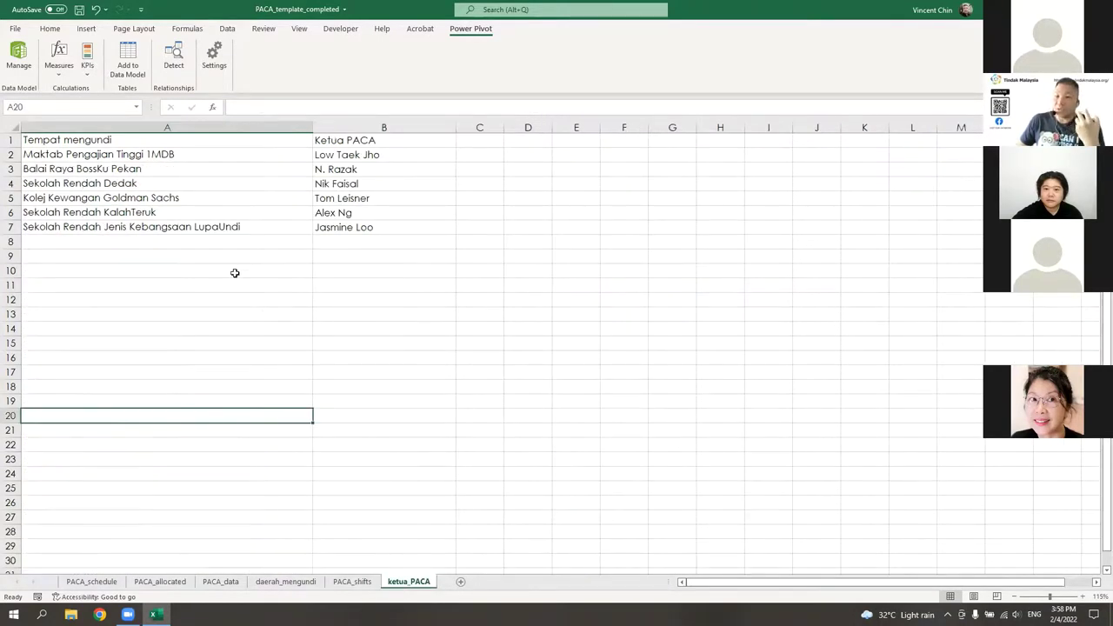
pyautogui.moveTo(372, 139); pyautogui.dragTo(144, 226)
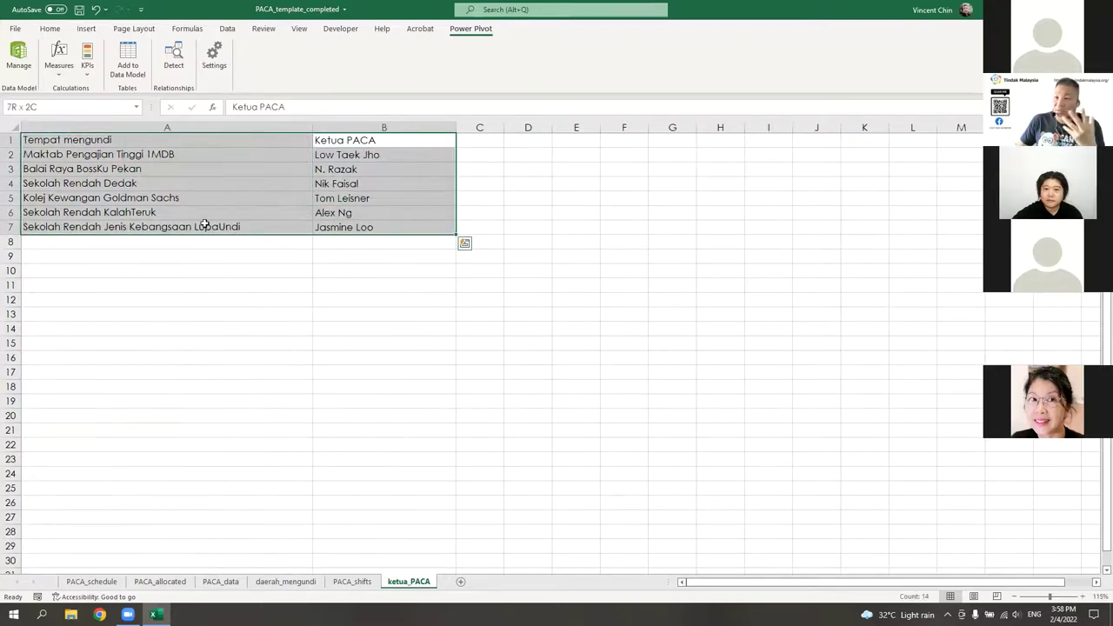
pyautogui.click(161, 582)
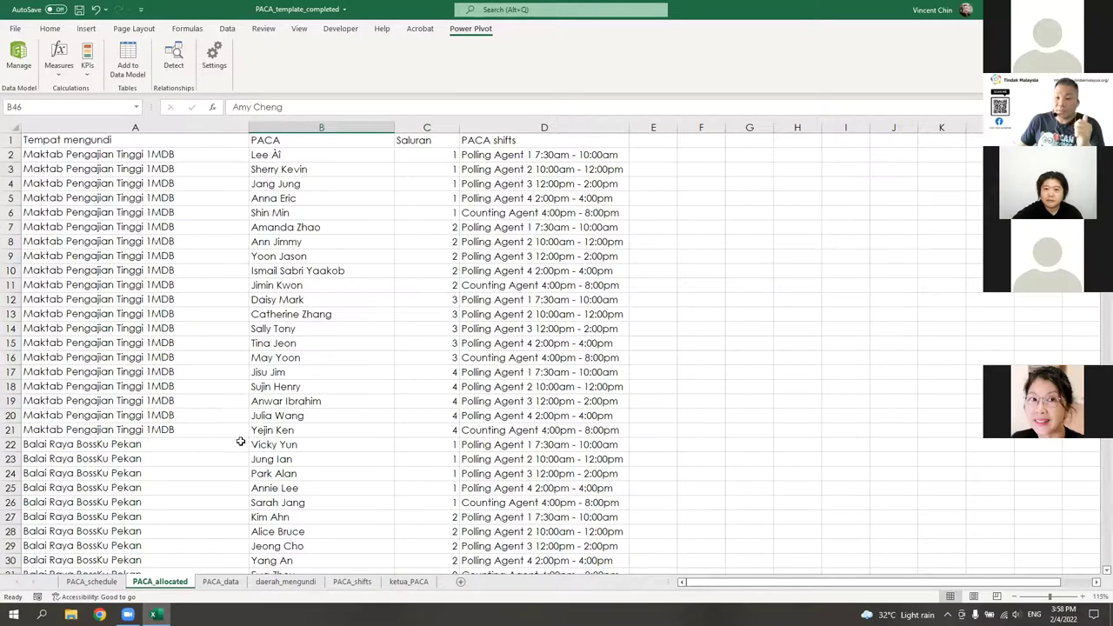
pyautogui.click(244, 447)
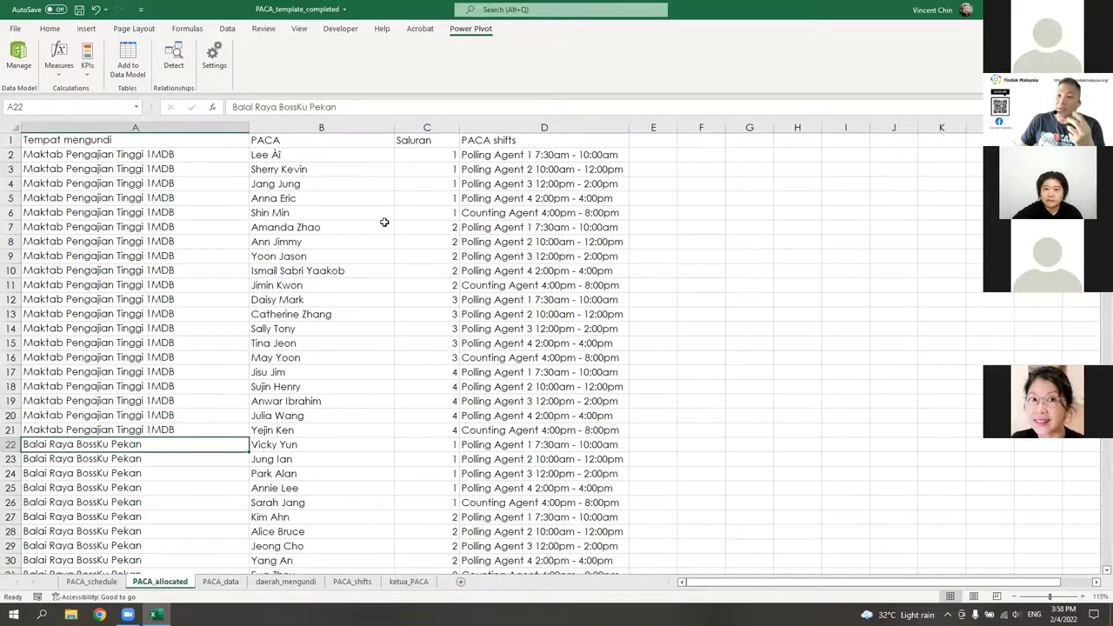
# Step: Open the Power Pivot data model and point from the data sheets to its diagram with a temporary red box and arrow
pyautogui.click(24, 63)
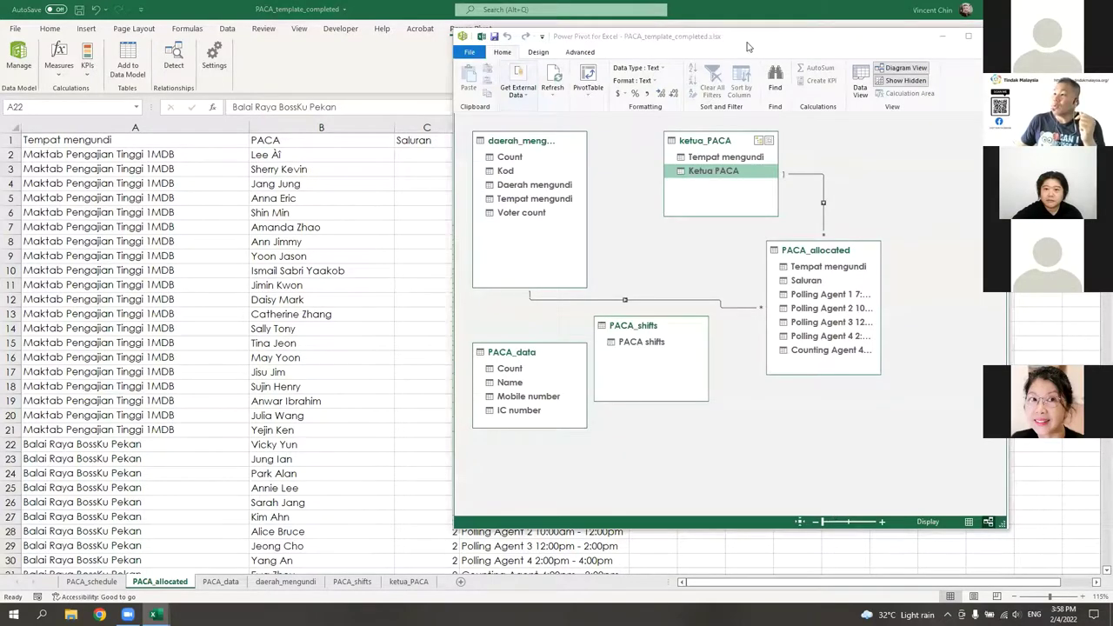
pyautogui.moveTo(753, 42); pyautogui.dragTo(778, 27)
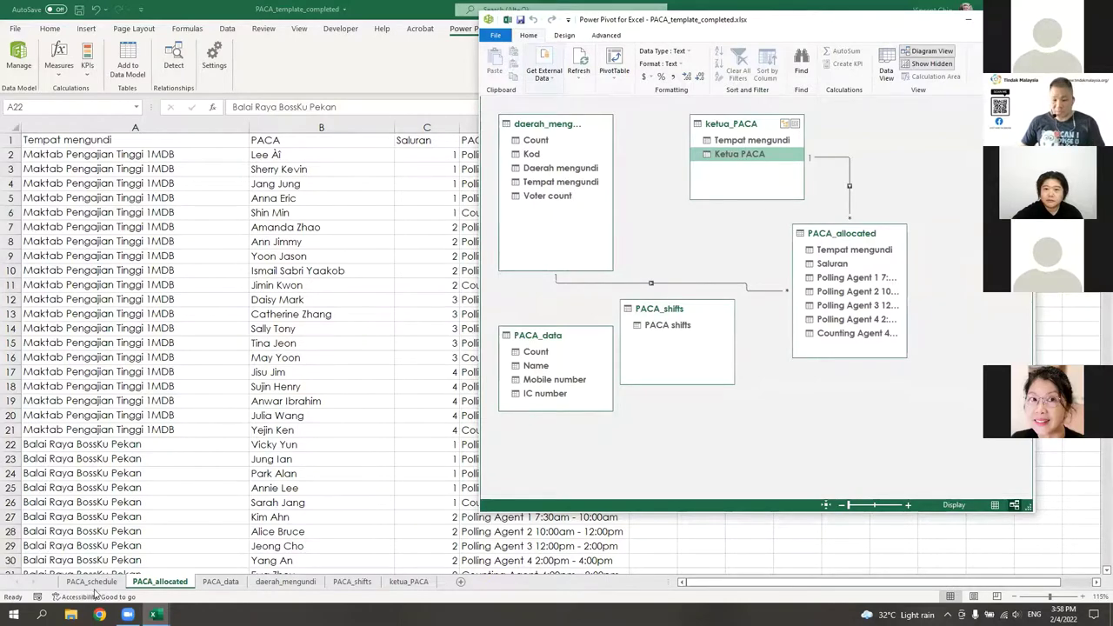
pyautogui.moveTo(297, 574)
pyautogui.mouseDown()
pyautogui.moveTo(460, 592)
pyautogui.moveTo(446, 592)
pyautogui.mouseUp()
pyautogui.moveTo(333, 567); pyautogui.dragTo(613, 451)
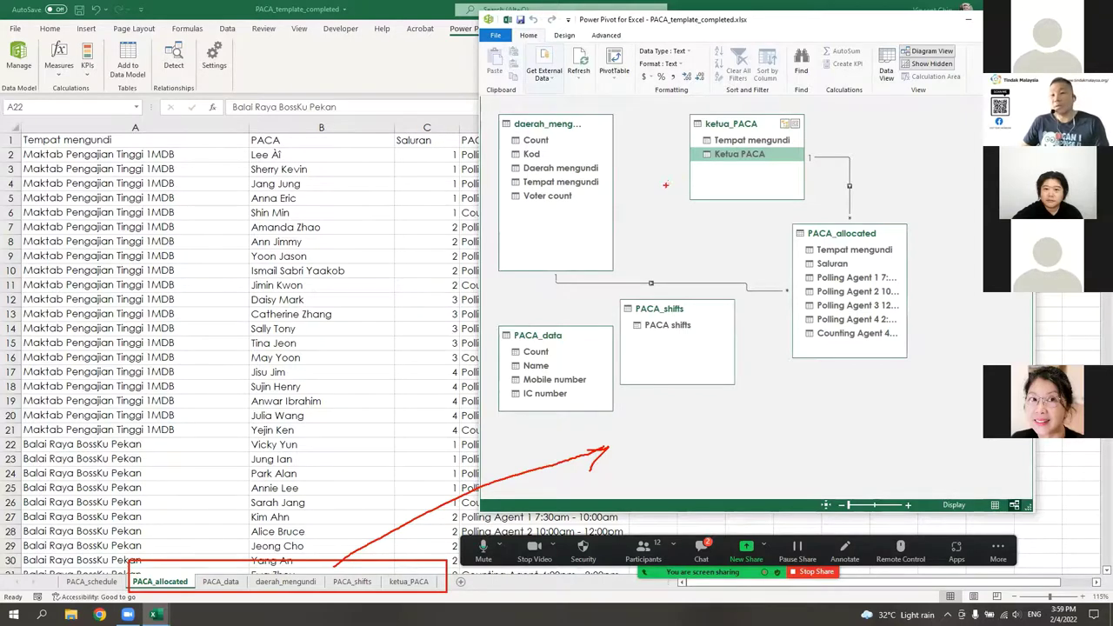
pyautogui.click(663, 203)
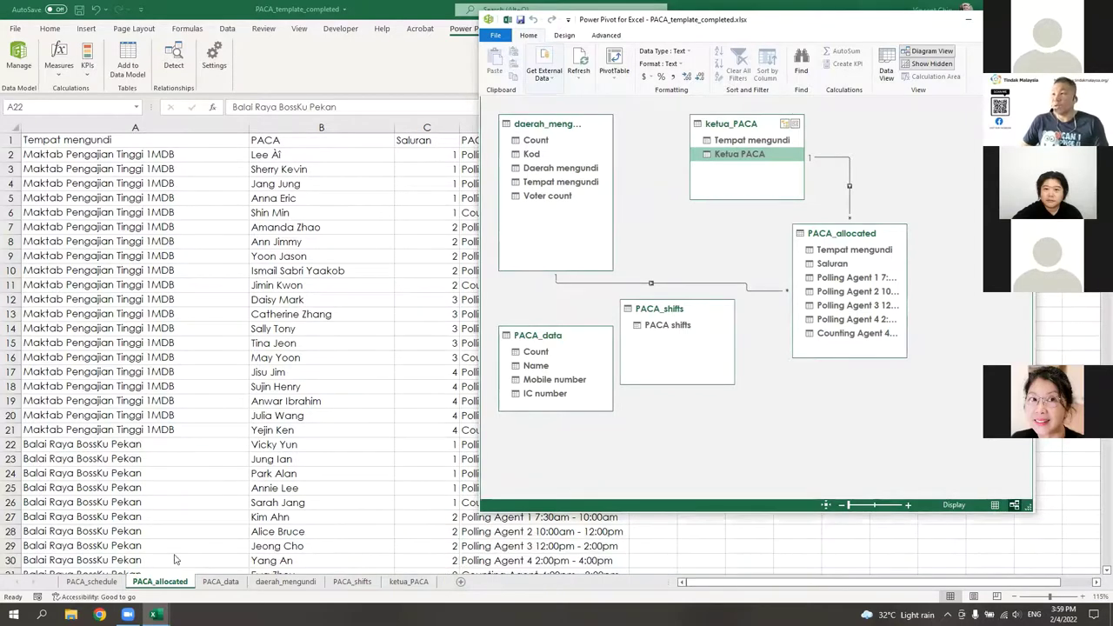
# Step: Shift the ketua_PACA and PACA_allocated tables slightly within the data model diagram
pyautogui.click(790, 193)
pyautogui.moveTo(745, 125); pyautogui.dragTo(725, 125)
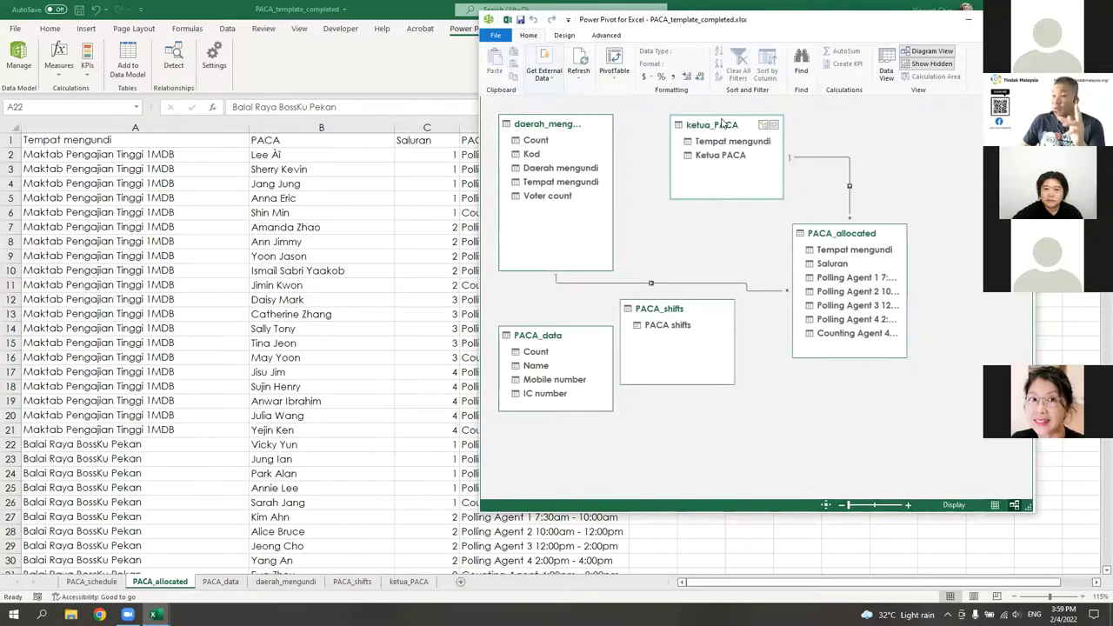
pyautogui.moveTo(825, 239)
pyautogui.mouseDown()
pyautogui.moveTo(798, 213)
pyautogui.moveTo(805, 255)
pyautogui.moveTo(809, 235)
pyautogui.mouseUp()
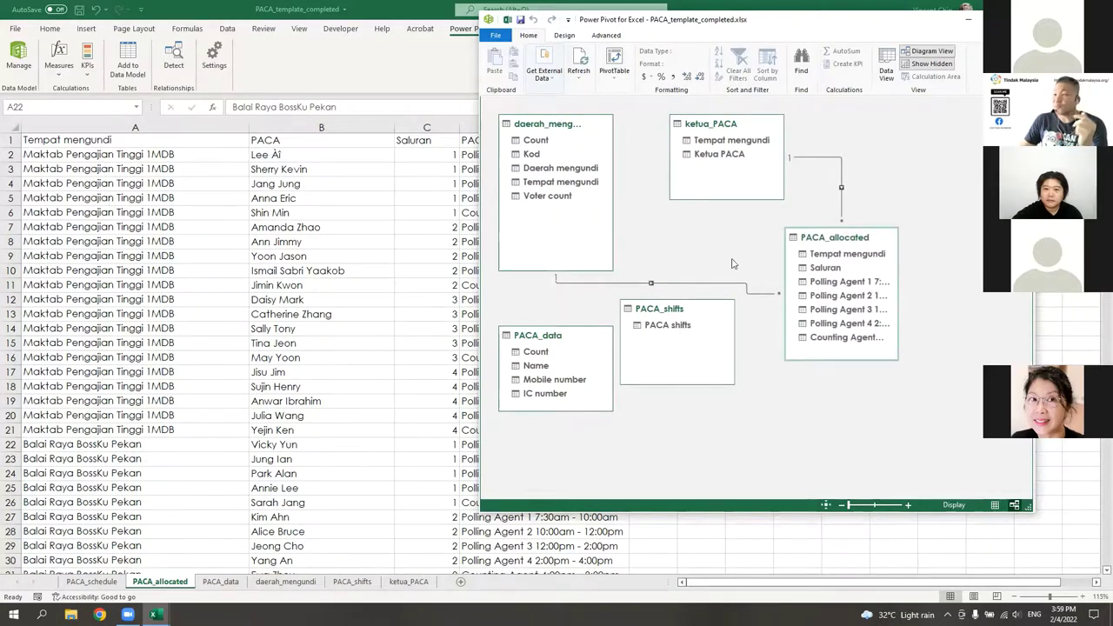
# Step: Examine the relationships linking ketua_PACA and daerah_mengundi to PACA_allocated, and the PACA_shifts table in the diagram
pyautogui.click(841, 220)
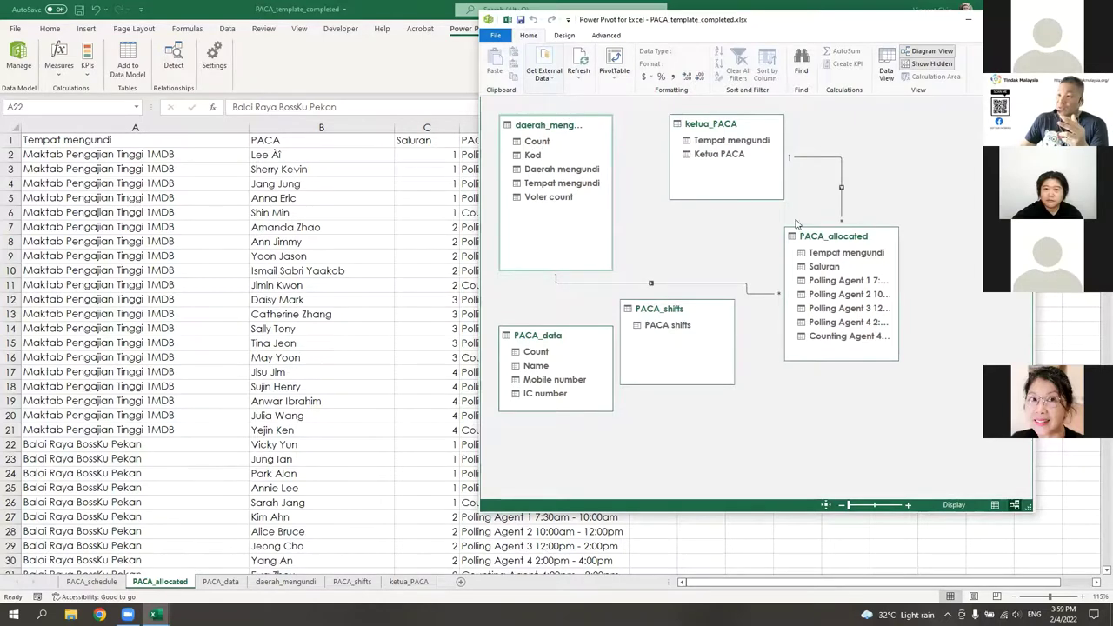
pyautogui.click(764, 294)
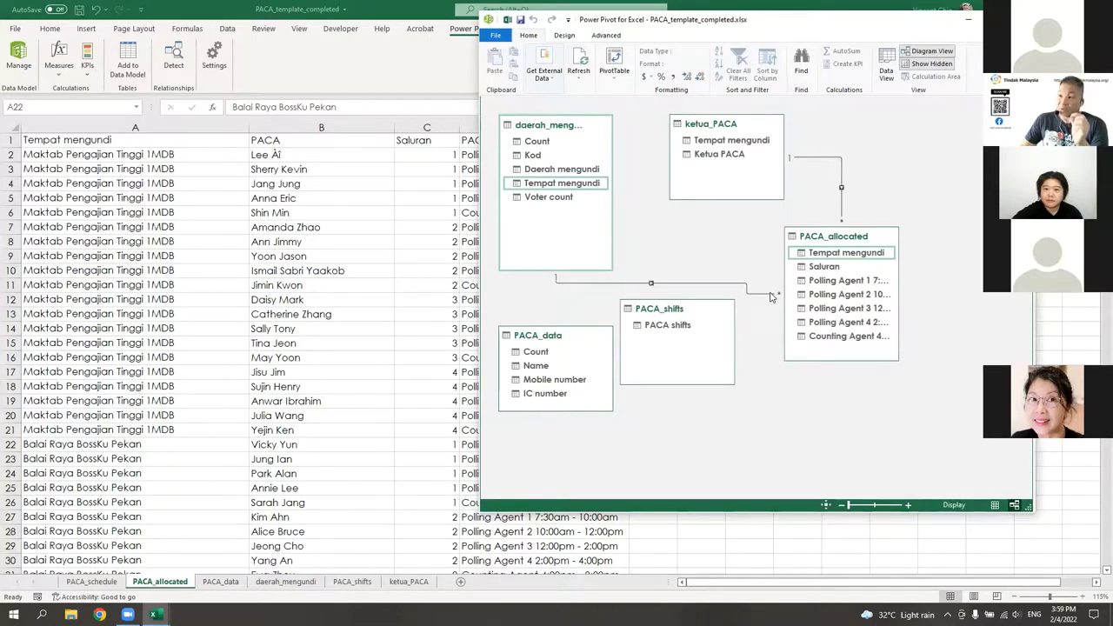
pyautogui.click(714, 374)
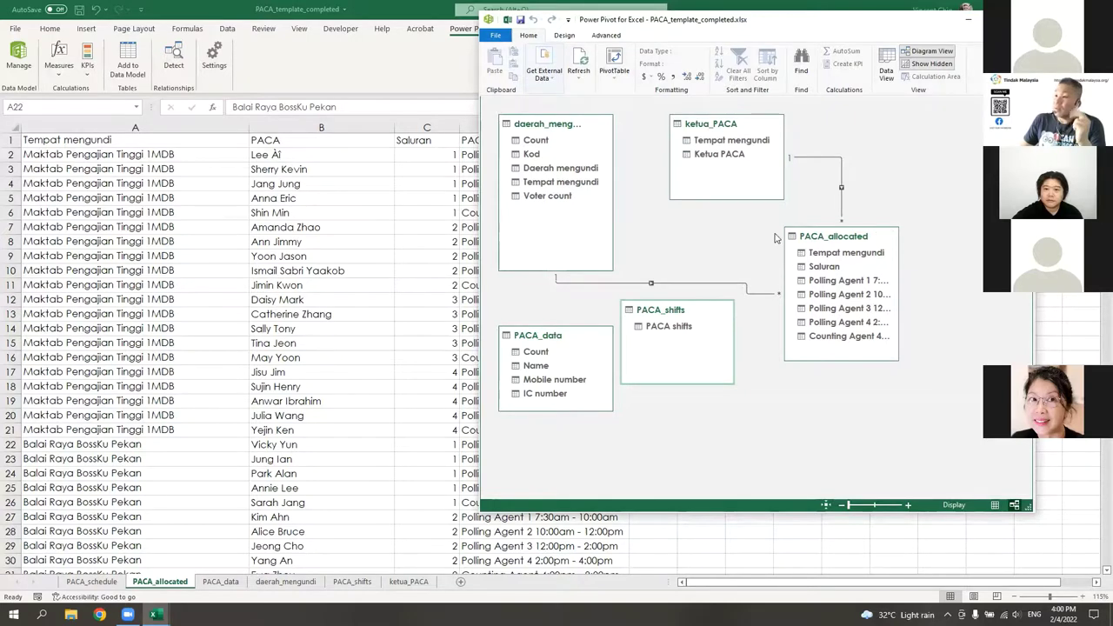
pyautogui.moveTo(826, 26); pyautogui.dragTo(835, 26)
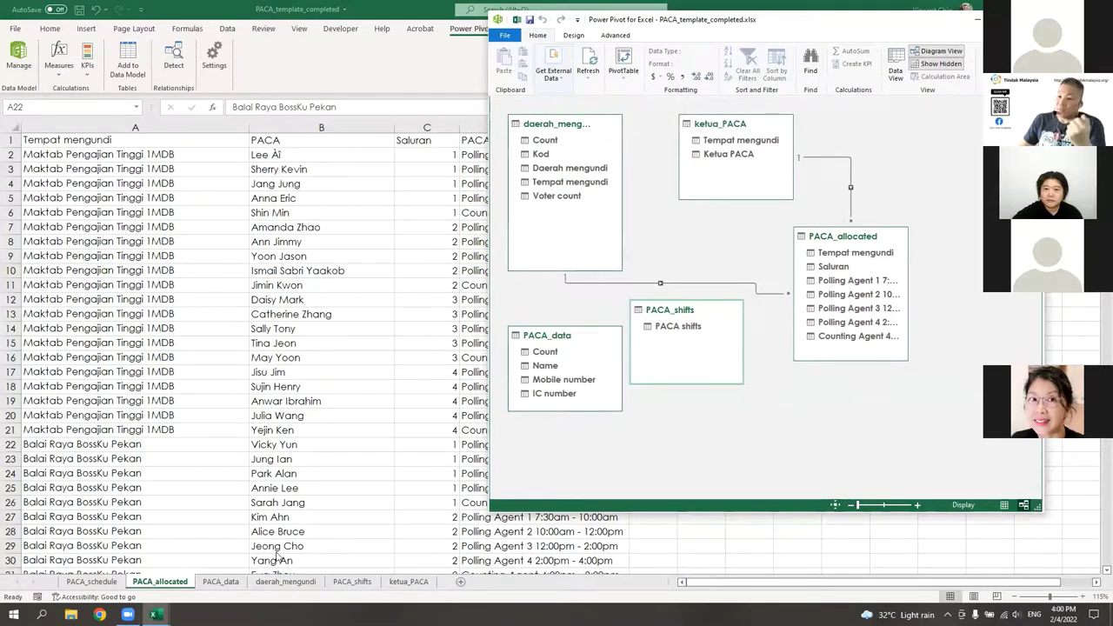
# Step: View the PACA_schedule pivot table and examine its polling centre, Ketua PACA, agent names and shift headers from Polling Agent 1 to Counting Agent
pyautogui.hotkey('alt', 'Tab')
pyautogui.click(98, 582)
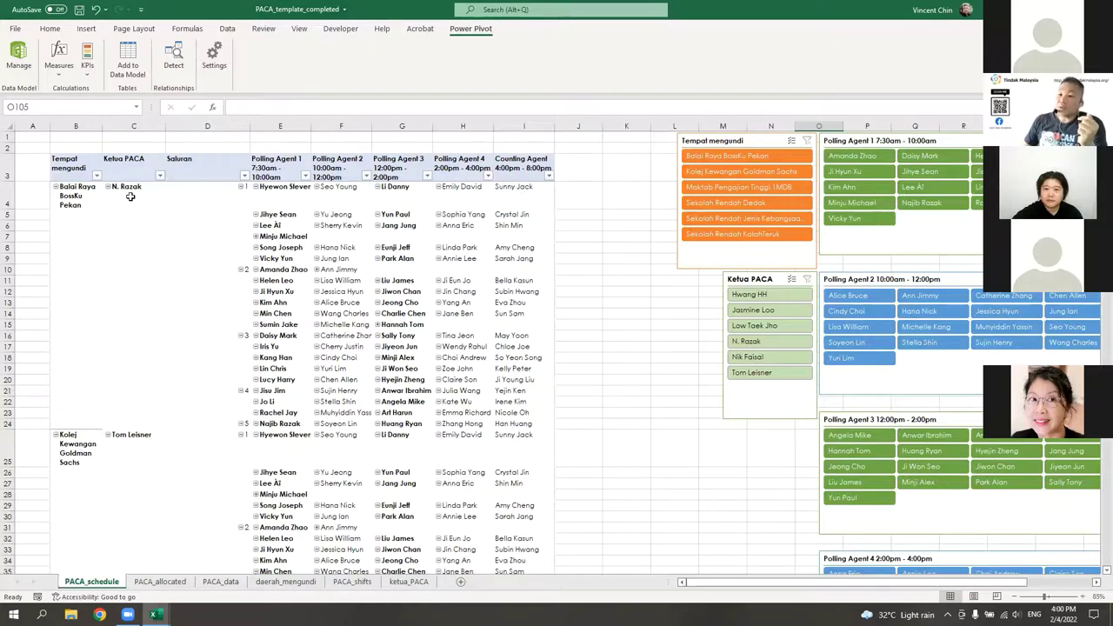
pyautogui.moveTo(130, 187); pyautogui.dragTo(121, 285)
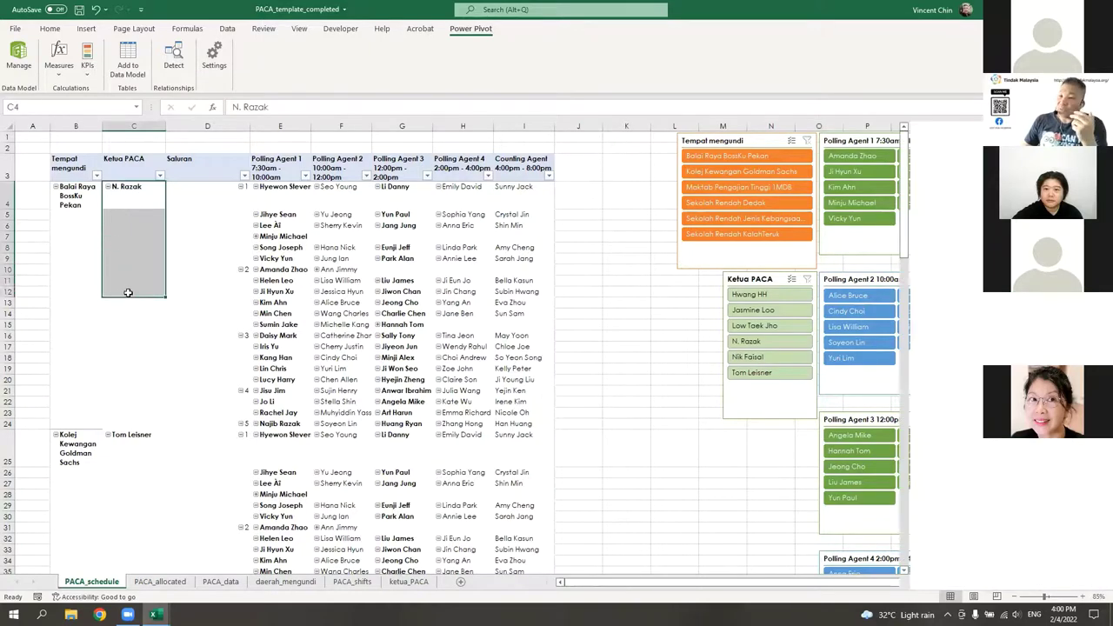
pyautogui.click(80, 209)
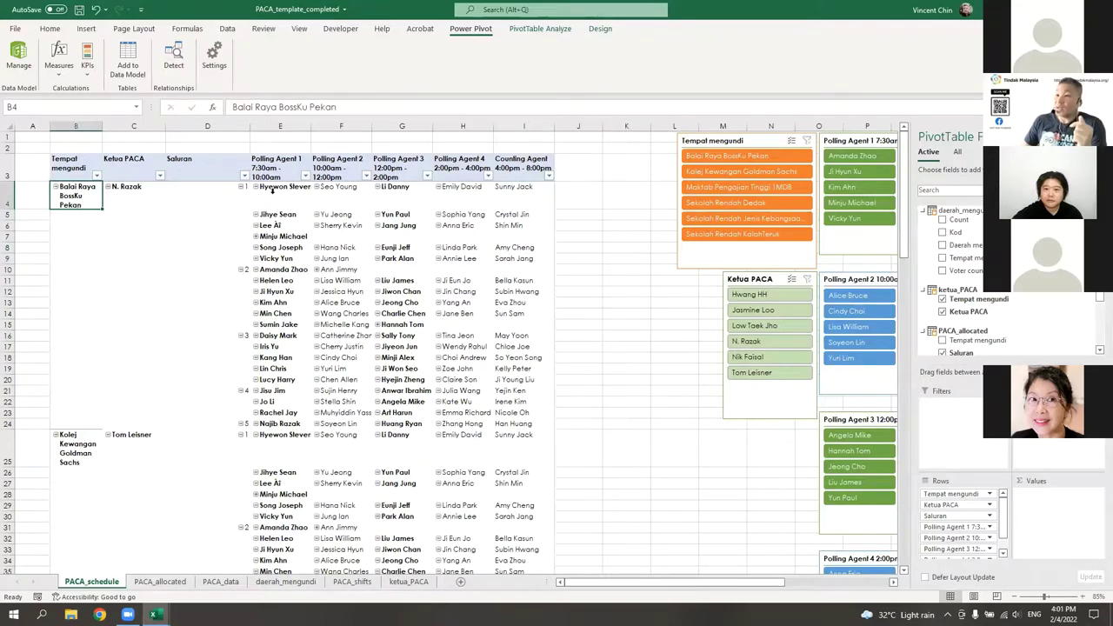
pyautogui.moveTo(296, 197); pyautogui.dragTo(504, 433)
pyautogui.moveTo(281, 168); pyautogui.dragTo(532, 166)
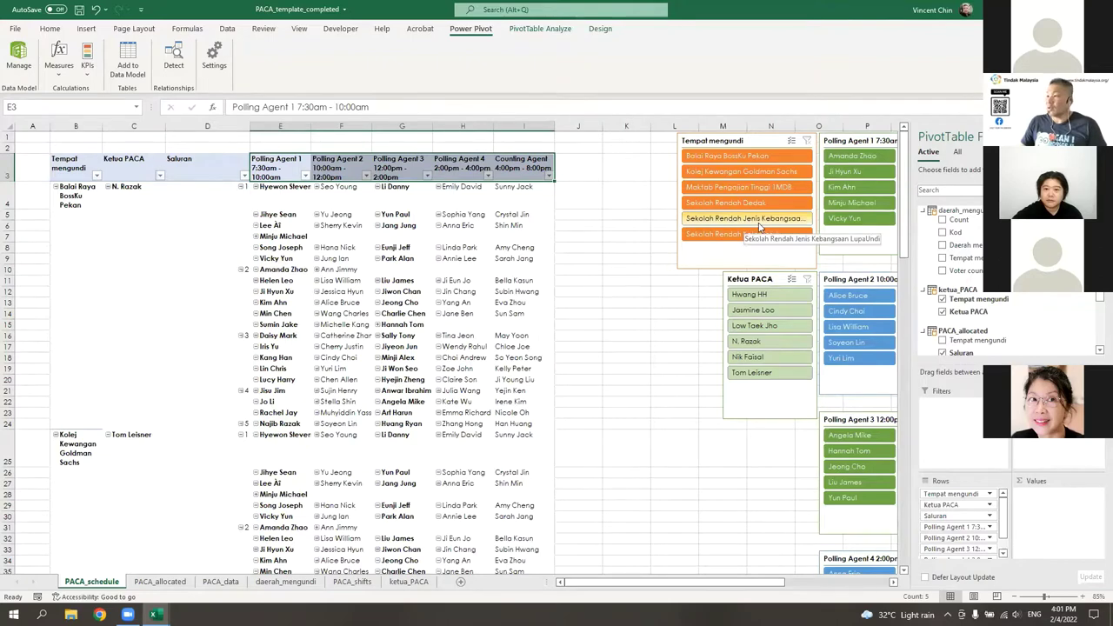
# Step: Filter the schedule by Tempat mengundi to Sekolah Rendah Jenis Kebangsaan LupaUndi, review its rows, and clear the filter
pyautogui.click(731, 224)
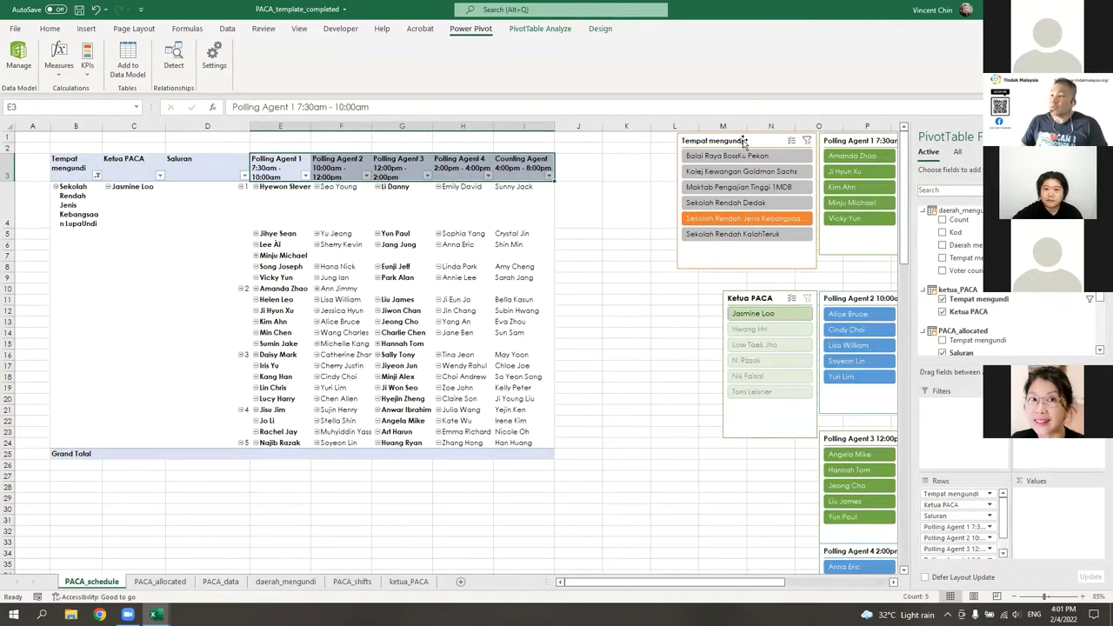
pyautogui.click(68, 215)
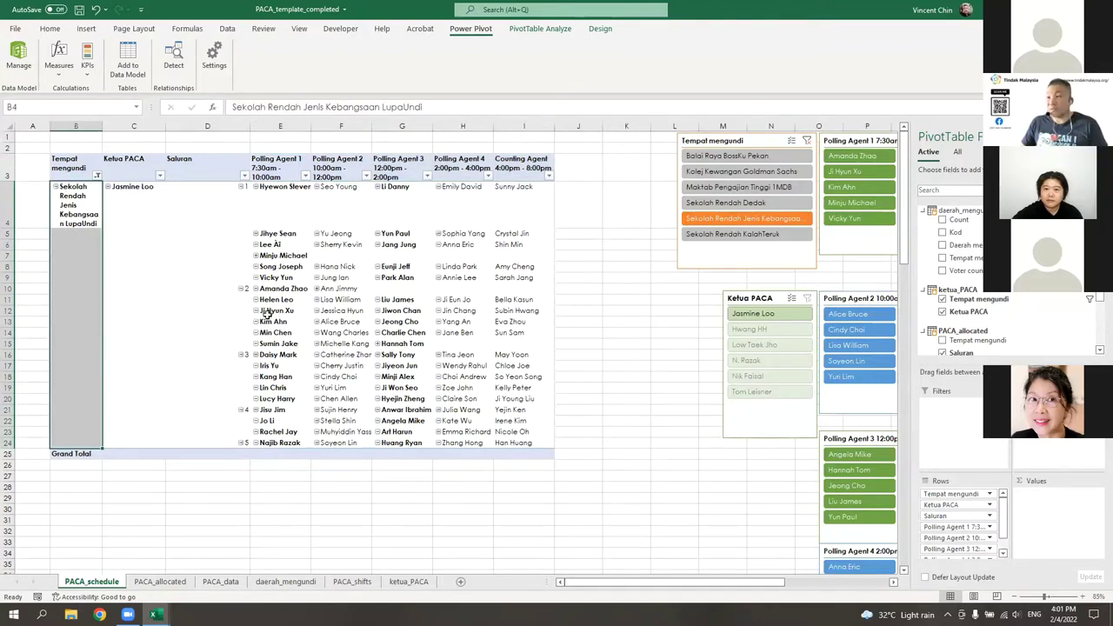
pyautogui.click(807, 141)
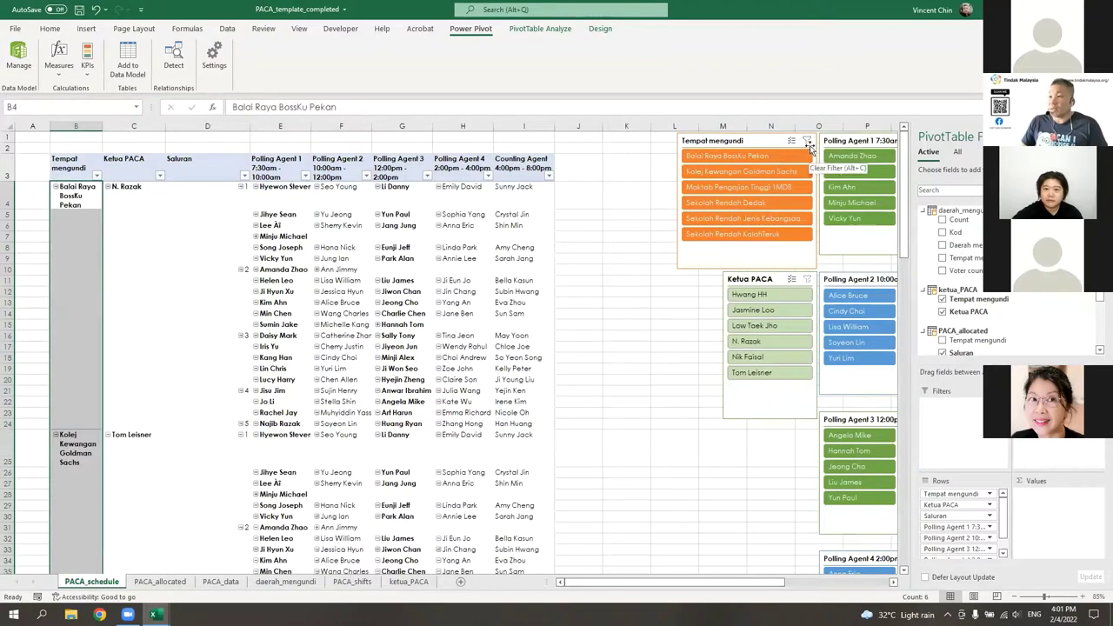